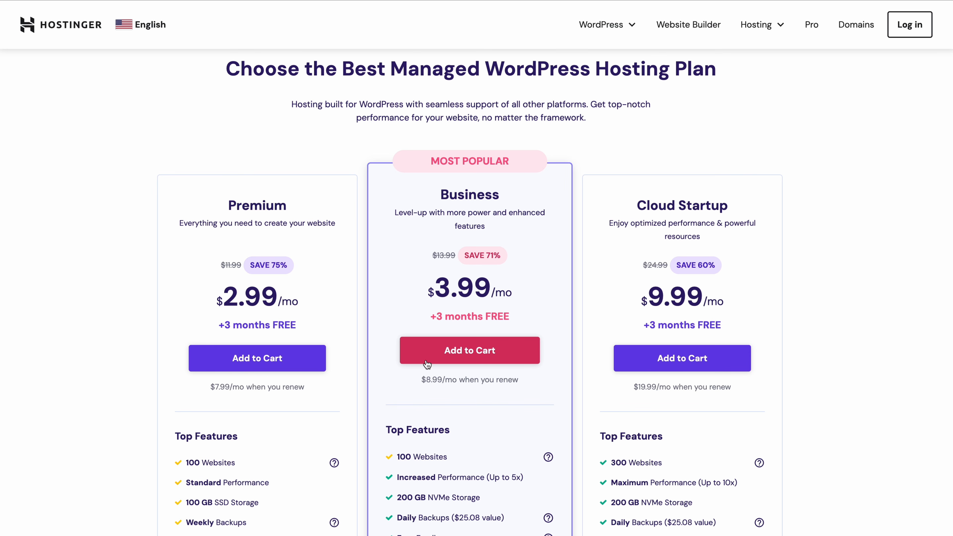
- Add the Business hosting plan to the cart and choose the 48-month period
{"action": "left_click", "coordinate": [425, 361]}
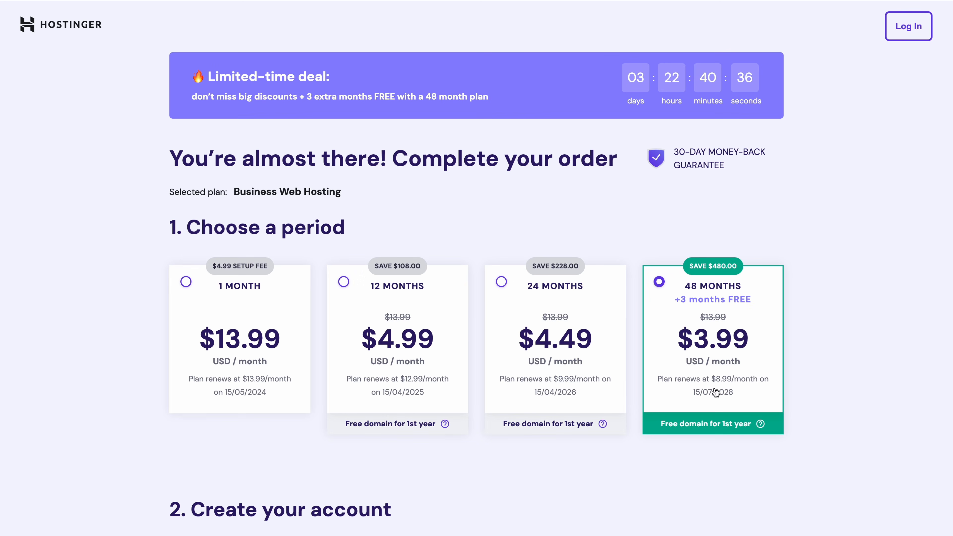
{"action": "left_click", "coordinate": [721, 355]}
- Apply the coupon code WP10 to the hosting order
{"action": "scroll", "coordinate": [680, 406], "scroll_direction": "down", "scroll_amount": 8}
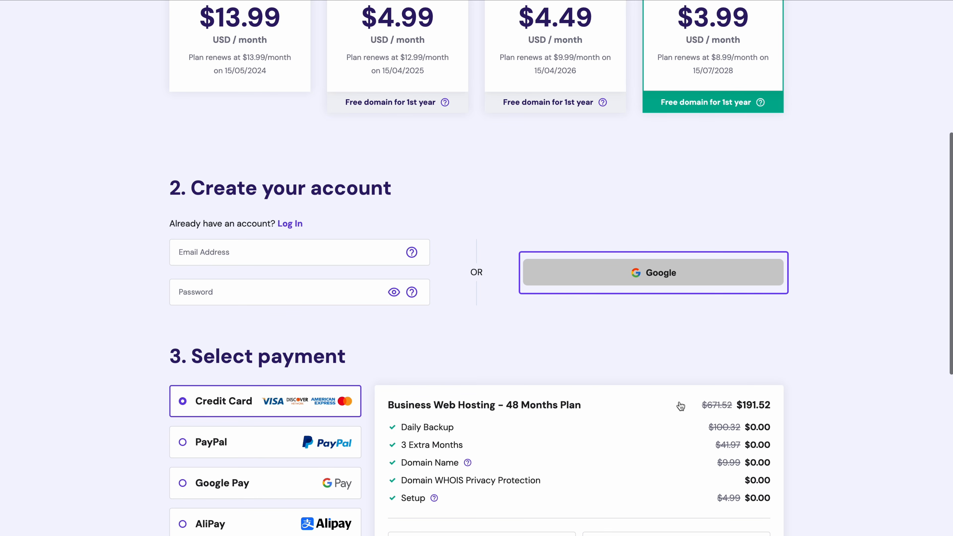
{"action": "scroll", "coordinate": [681, 407], "scroll_direction": "down", "scroll_amount": 8}
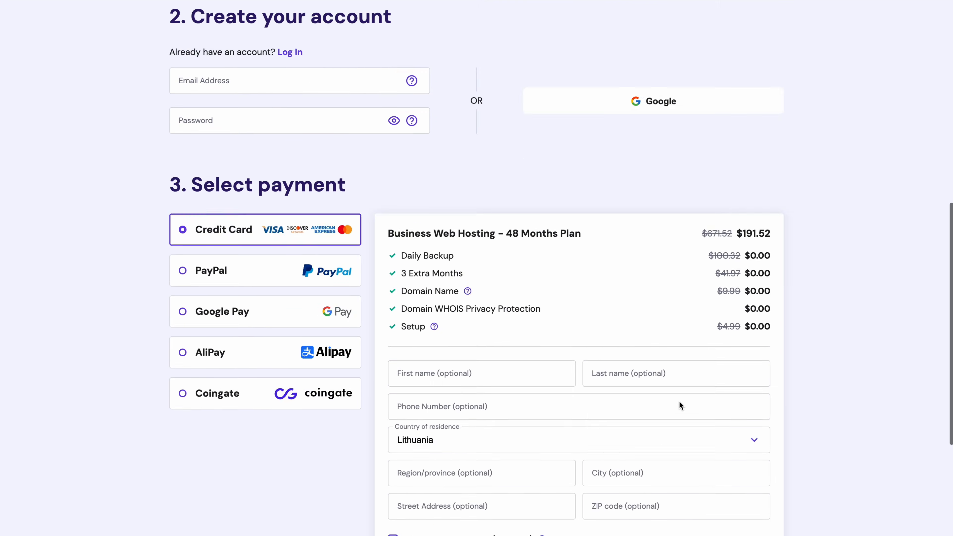
{"action": "scroll", "coordinate": [679, 401], "scroll_direction": "down", "scroll_amount": 5}
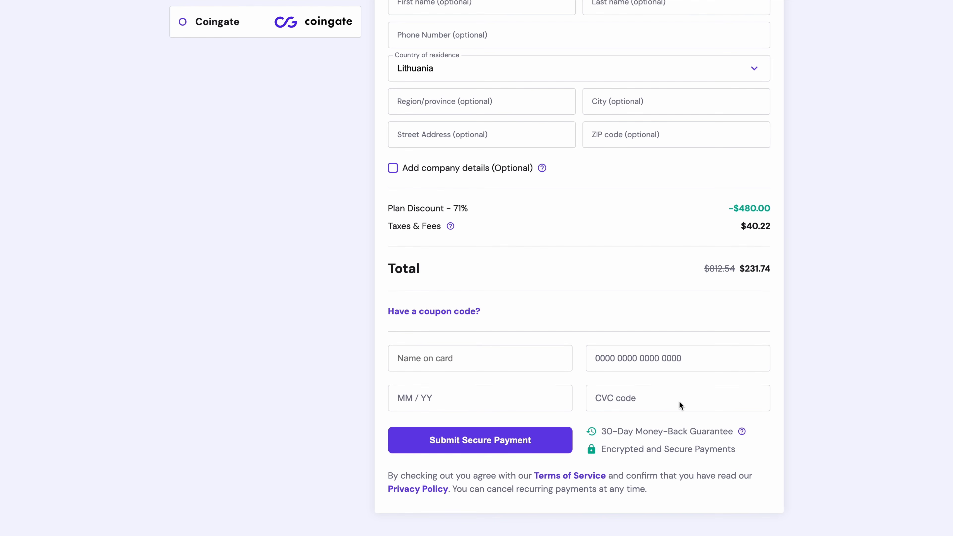
{"action": "left_click", "coordinate": [472, 311]}
{"action": "left_click", "coordinate": [465, 341]}
{"action": "type", "text": "WP10"}
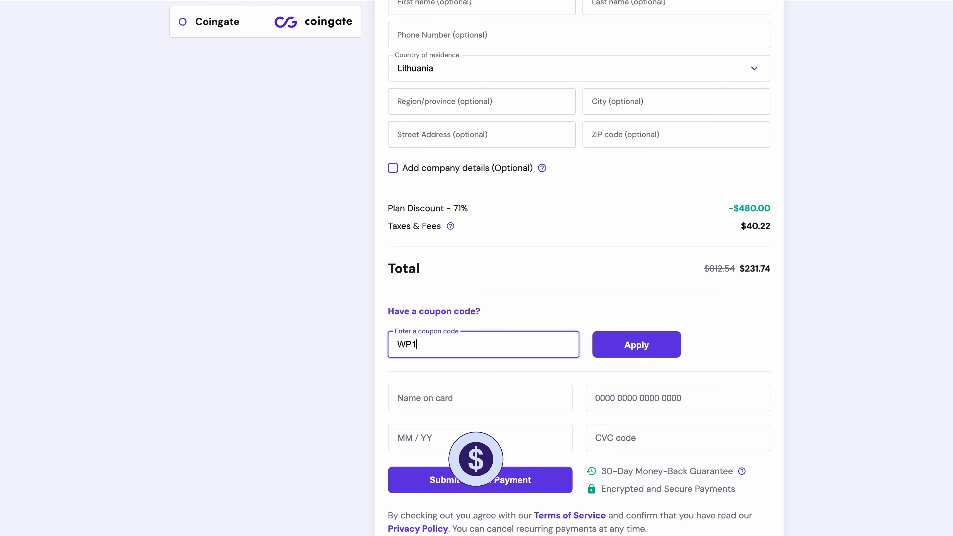
{"action": "left_click", "coordinate": [623, 347]}
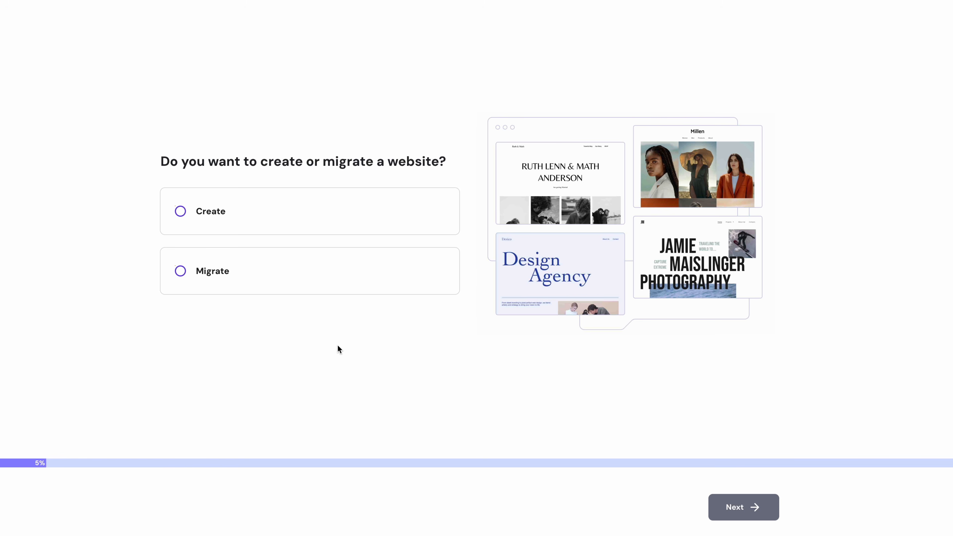
- Choose to create a new website and build it using WordPress with AI
{"action": "left_click", "coordinate": [341, 216]}
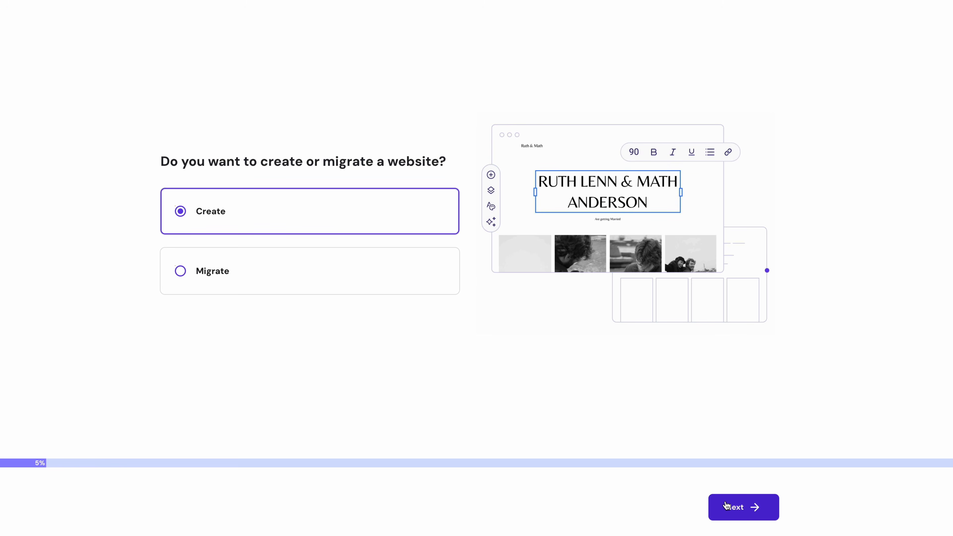
{"action": "left_click", "coordinate": [726, 506]}
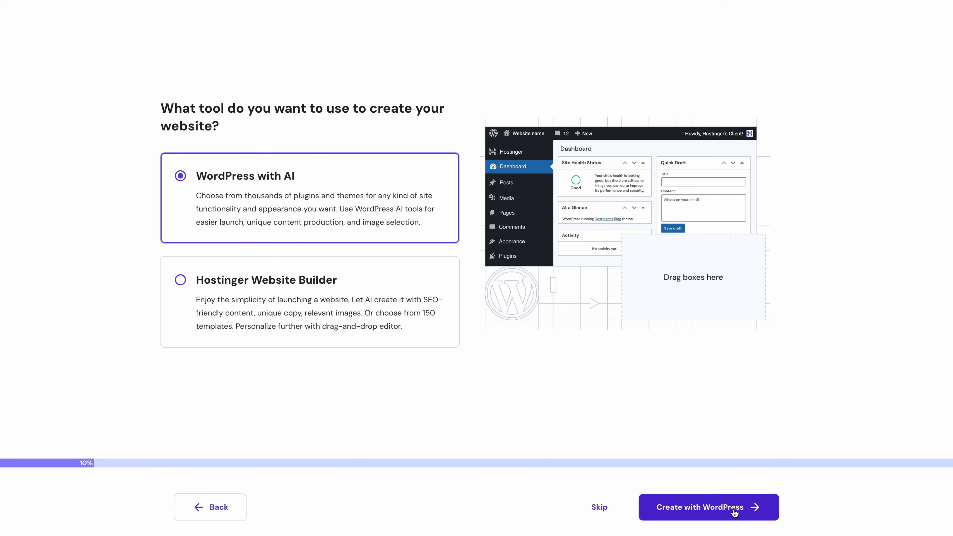
{"action": "left_click", "coordinate": [734, 510]}
- Enter the administrator password for the WordPress account and continue the setup
{"action": "left_click", "coordinate": [343, 255]}
{"action": "type", "text": "••••••••••"}
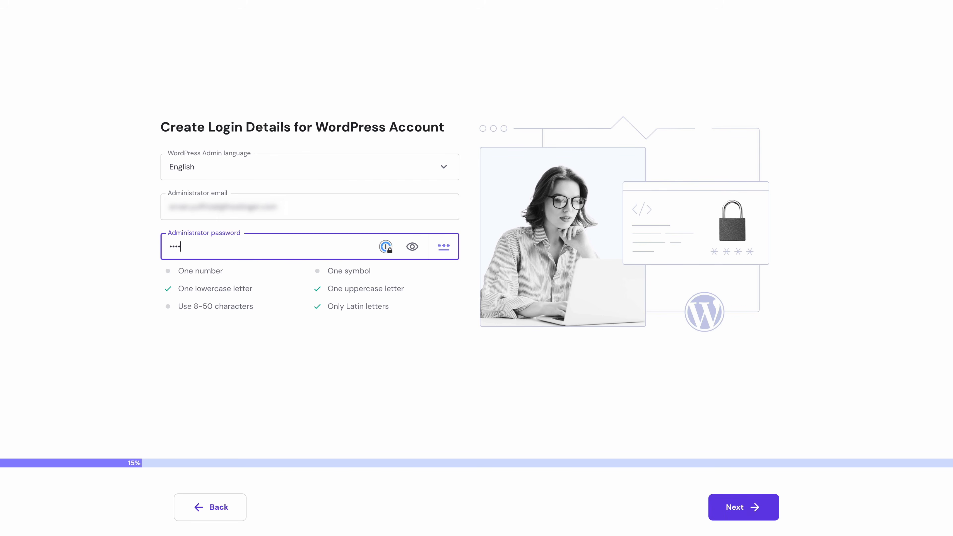
{"action": "type", "text": "••••••••••"}
{"action": "left_click", "coordinate": [734, 505]}
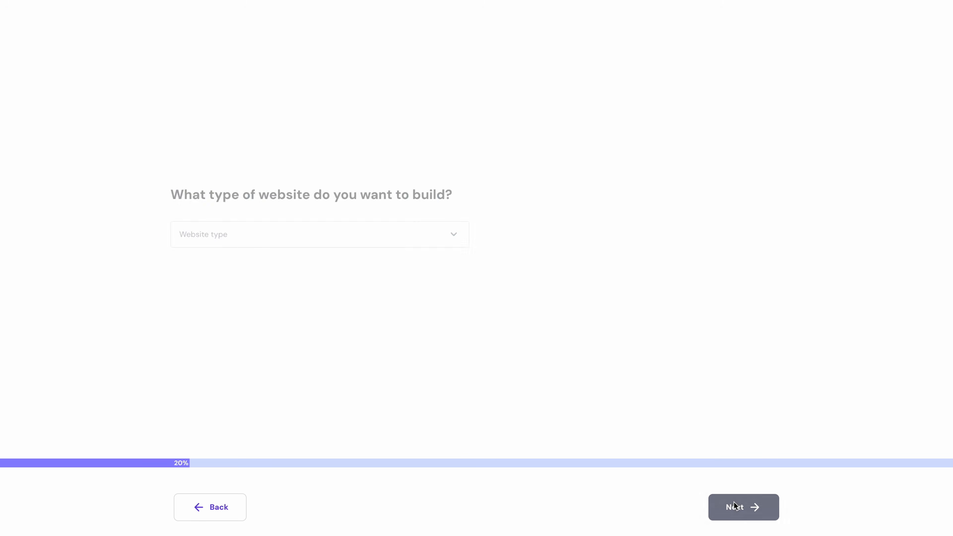
- Set the website type to Online business card and start building from standard themes
{"action": "left_click", "coordinate": [401, 234]}
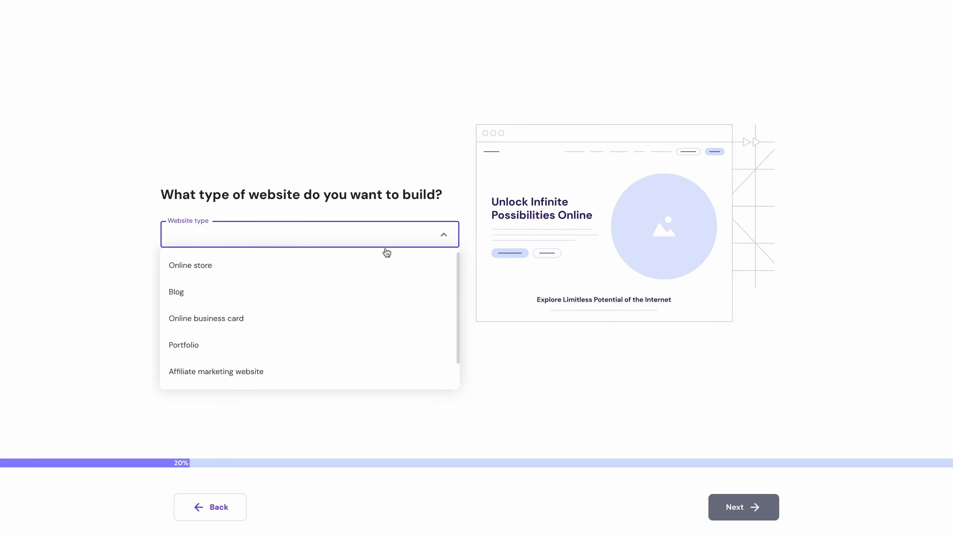
{"action": "left_click", "coordinate": [360, 317]}
{"action": "left_click", "coordinate": [734, 508]}
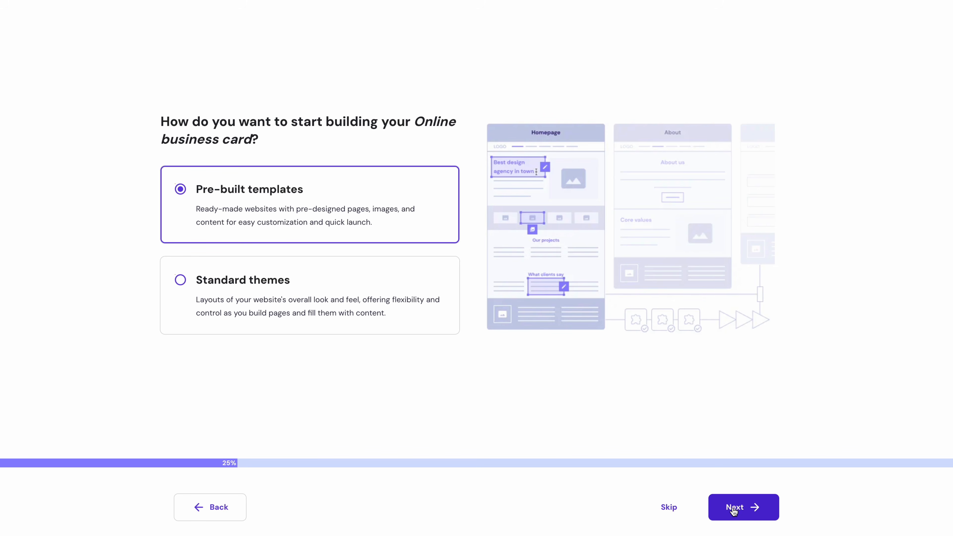
{"action": "left_click", "coordinate": [344, 324]}
{"action": "left_click", "coordinate": [715, 509]}
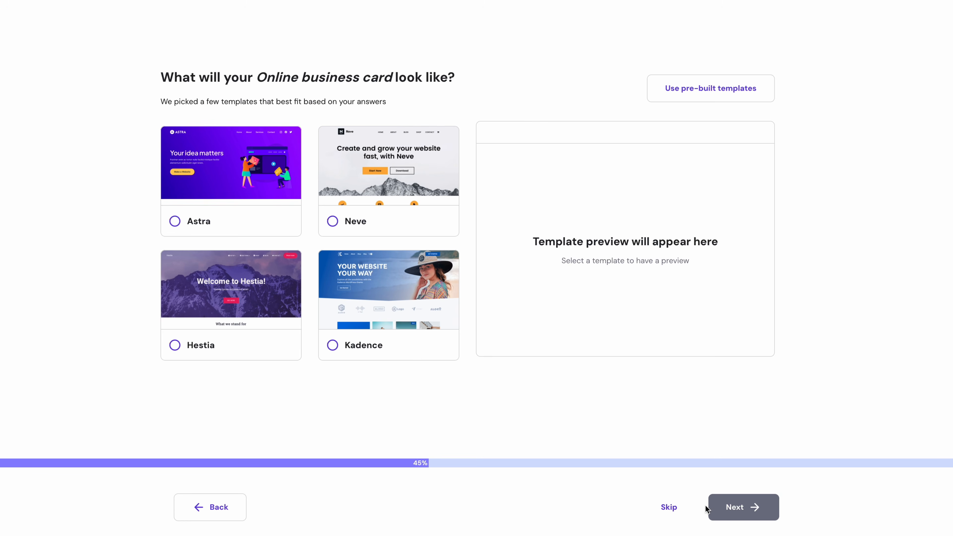
- Choose the Astra theme for the site and accept the pre-selected plugins
{"action": "left_click", "coordinate": [228, 224]}
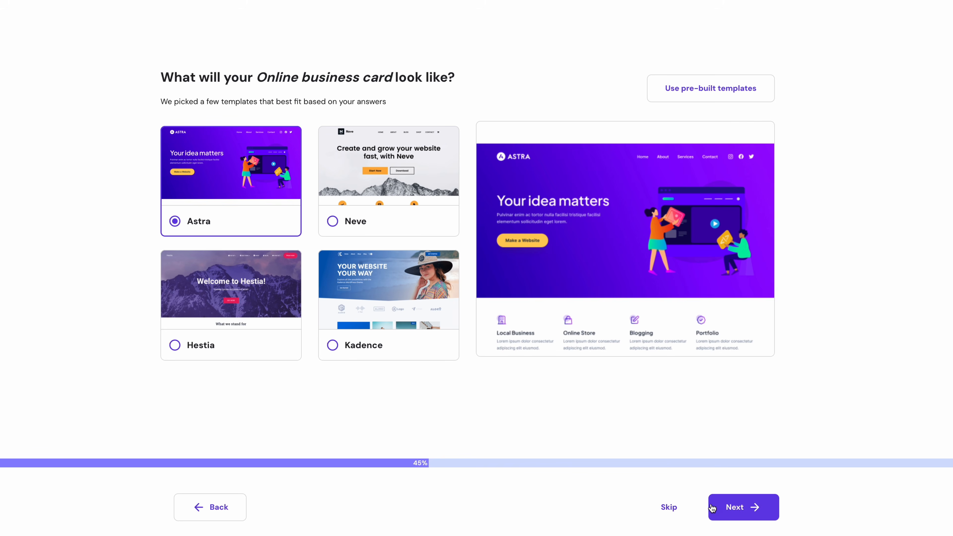
{"action": "left_click", "coordinate": [732, 516]}
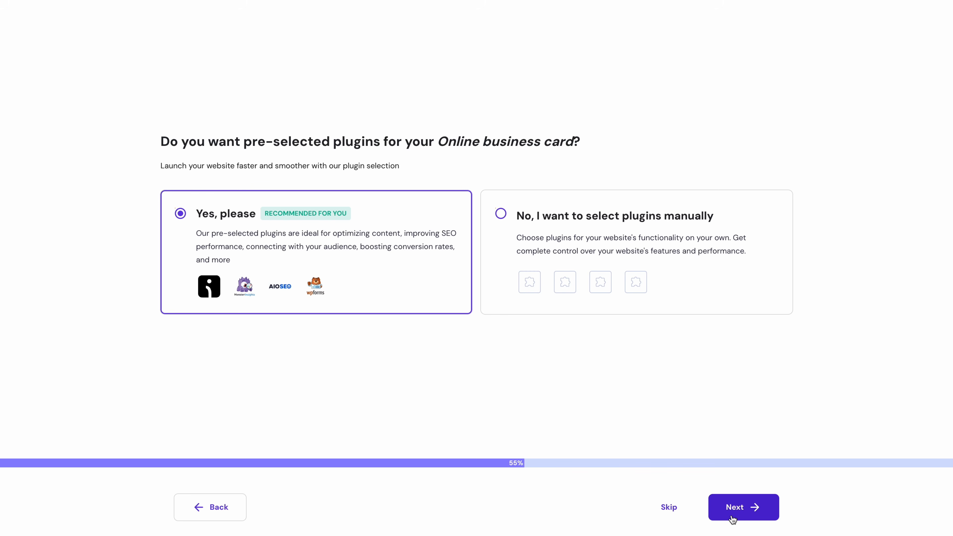
{"action": "left_click", "coordinate": [733, 519]}
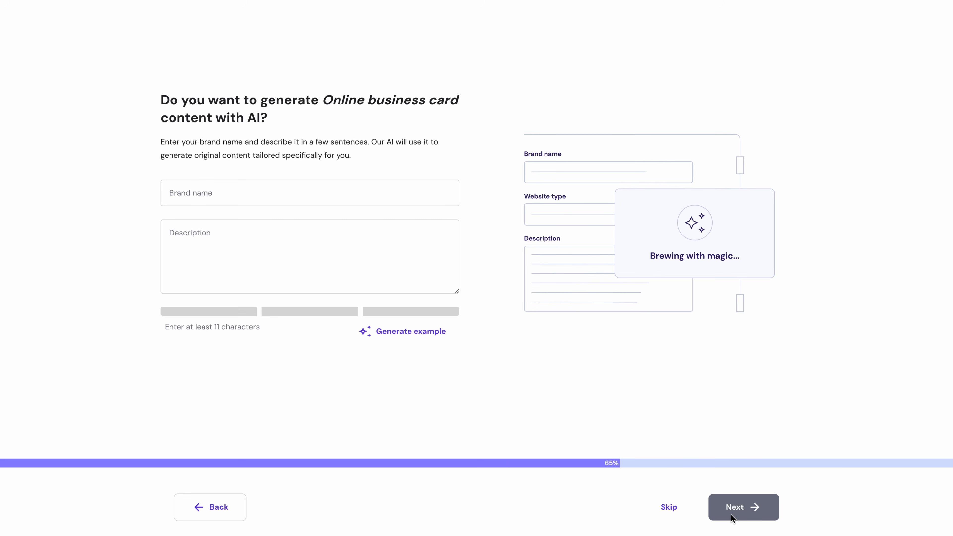
- For AI content, enter the brand name Floral Fantasy and a description of customizable fresh flower bouquets in various sizes, sourced from its own garden
{"action": "left_click", "coordinate": [306, 197]}
{"action": "type", "text": "Floral Fantasy"}
{"action": "left_click", "coordinate": [181, 237]}
{"action": "type", "text": "We provide a wide range of flower bouquets that can be combined with a variety of fresh flowers. Our flowers are sourced directly from our own flower garden. We provide various sizes and also customize flower bouquets in various unique shapes."}
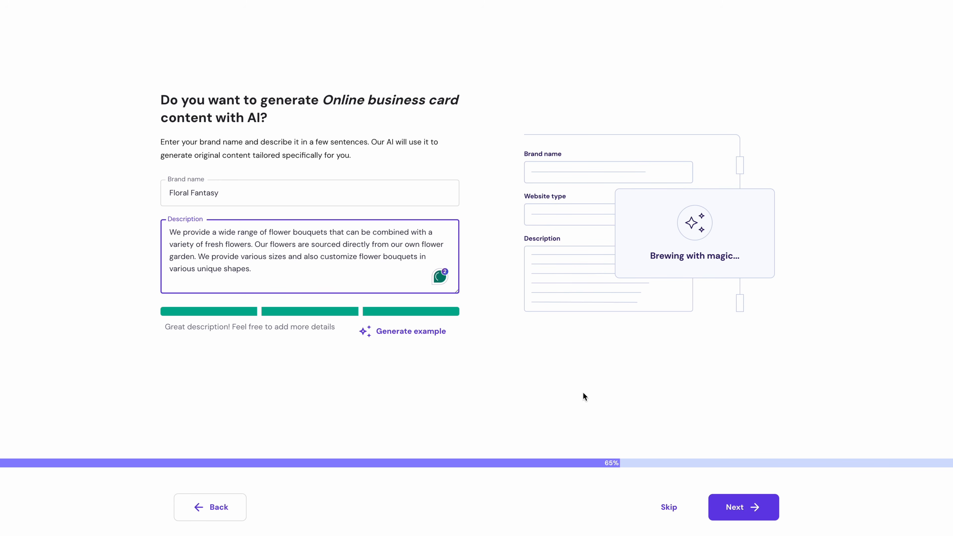
{"action": "left_click", "coordinate": [736, 507]}
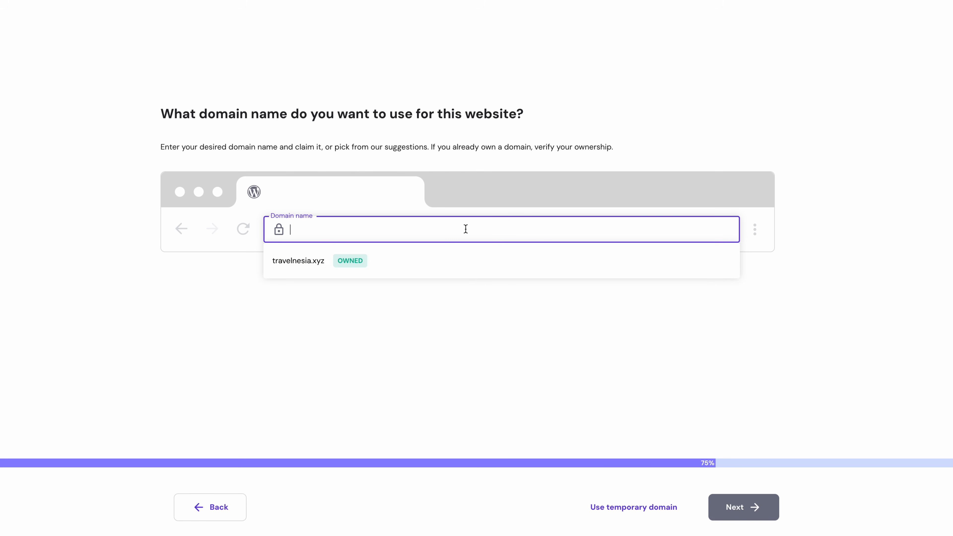
- Search for the domain name webwise, pick webwise.shop and complete its registration
{"action": "type", "text": "webwise"}
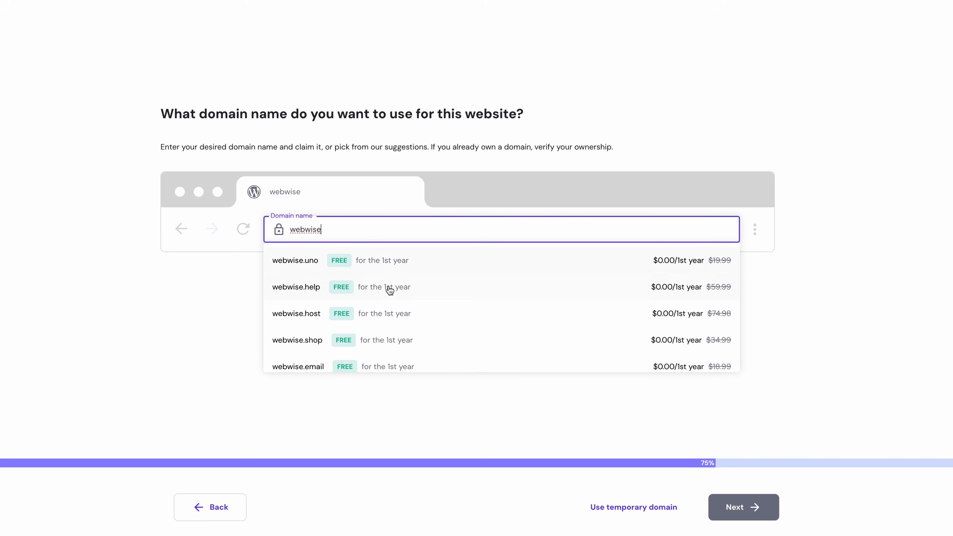
{"action": "left_click", "coordinate": [399, 339]}
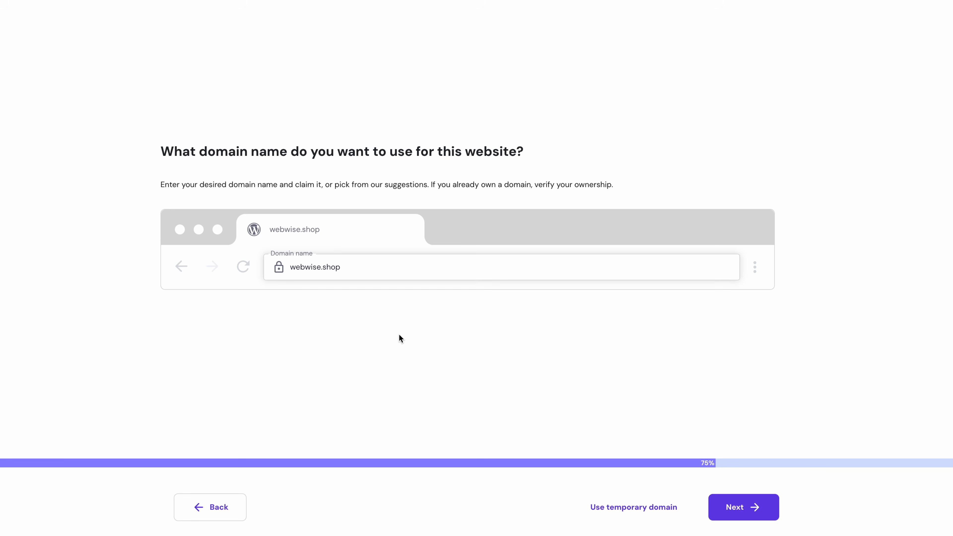
{"action": "left_click", "coordinate": [728, 510]}
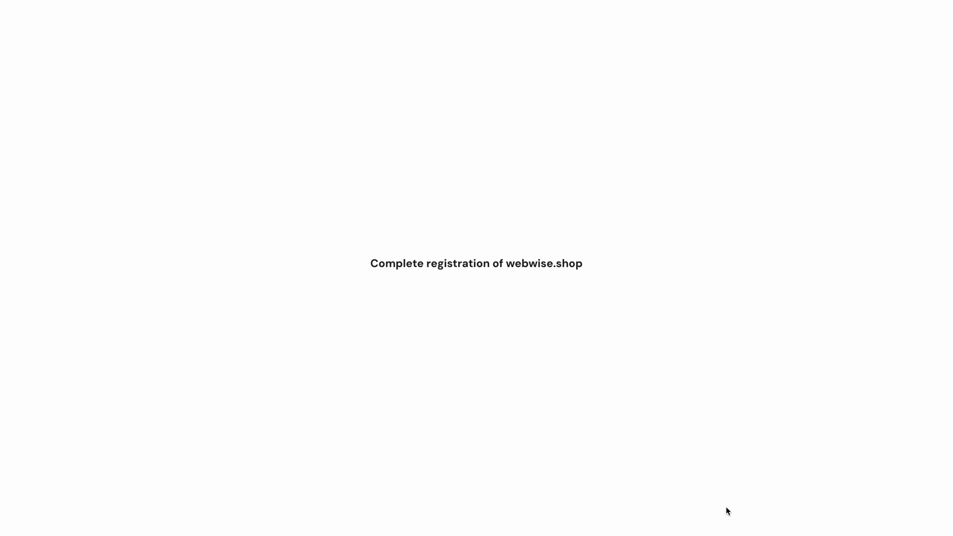
{"action": "left_click", "coordinate": [605, 400]}
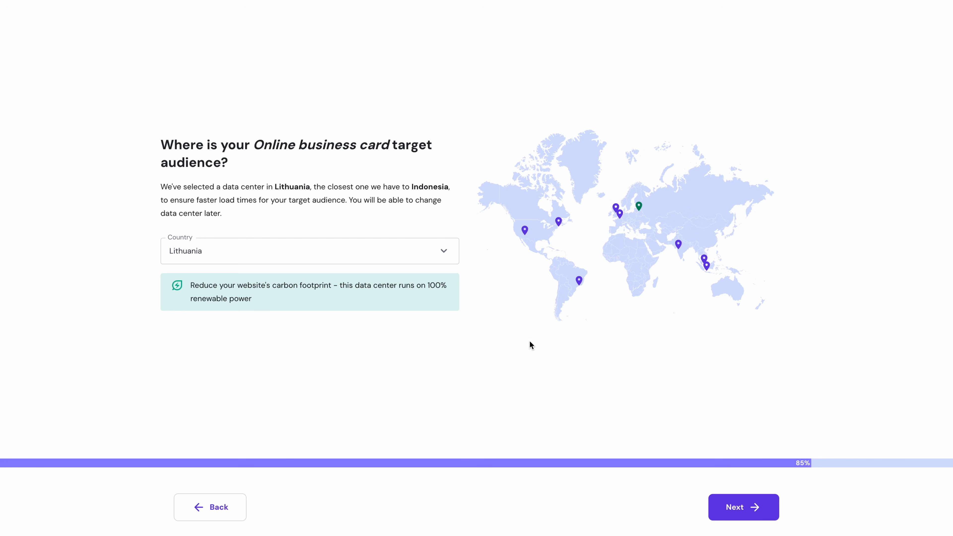
- Set the data center location to United States, Arizona and finish the website setup
{"action": "left_click", "coordinate": [445, 258]}
{"action": "scroll", "coordinate": [413, 323], "scroll_direction": "down", "scroll_amount": 3}
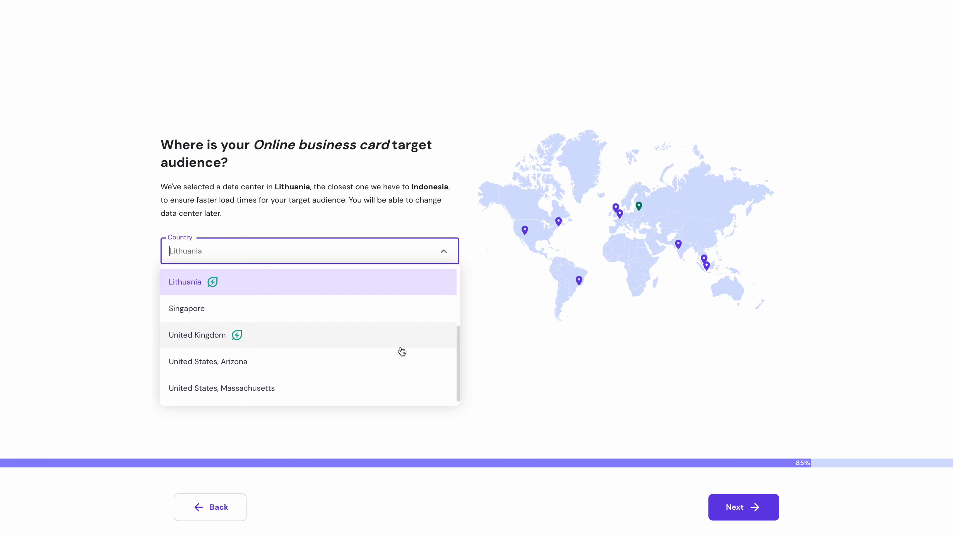
{"action": "left_click", "coordinate": [396, 362]}
{"action": "left_click", "coordinate": [736, 507]}
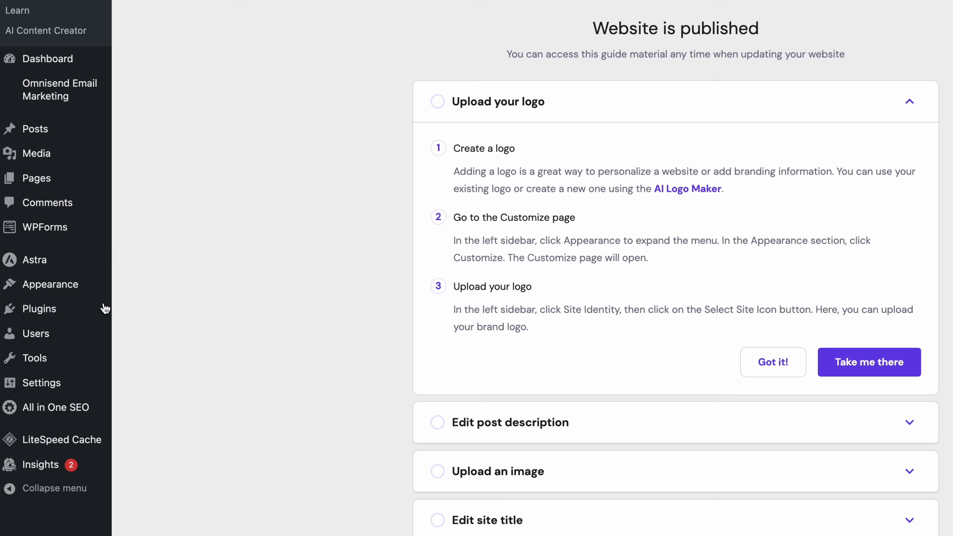
- View the installed WordPress themes and open the page for adding a new theme
{"action": "mouse_move", "coordinate": [69, 289]}
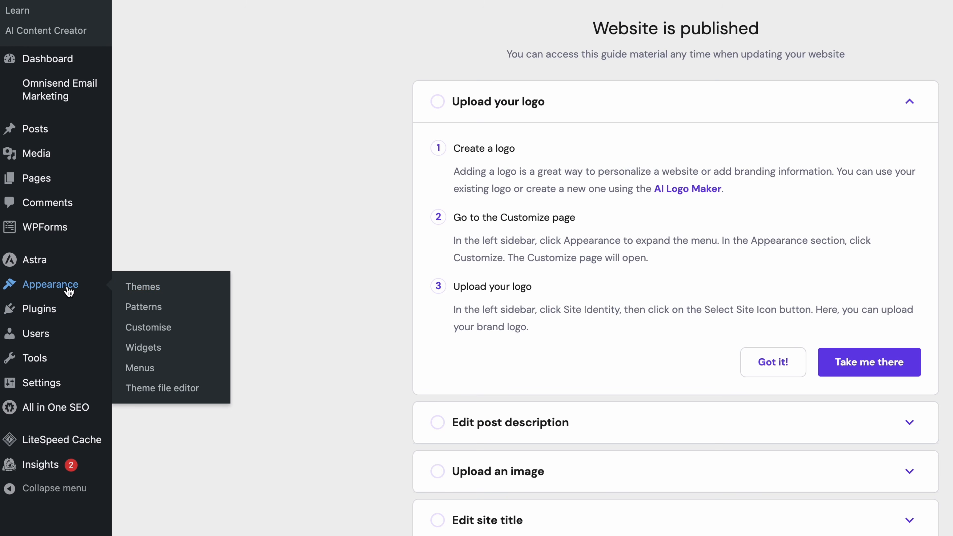
{"action": "left_click", "coordinate": [124, 291]}
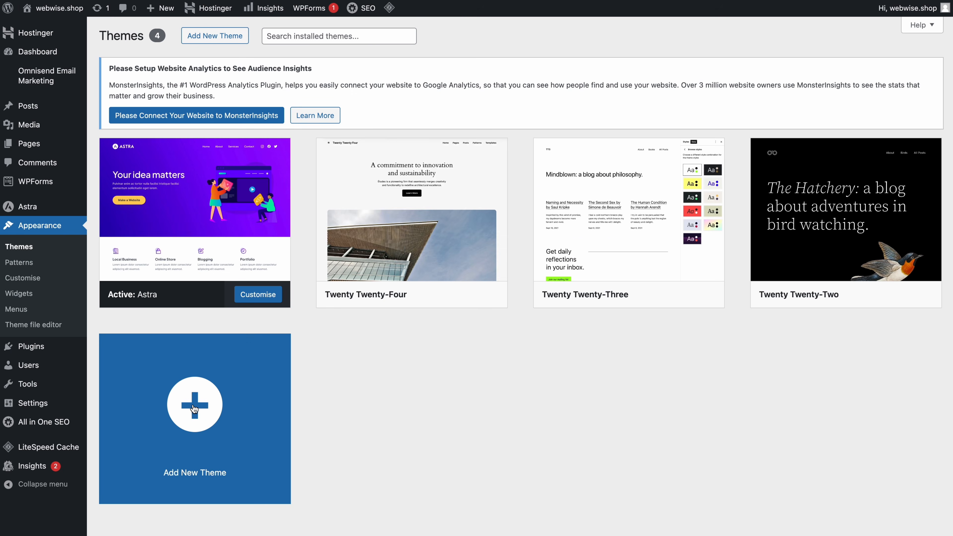
{"action": "left_click", "coordinate": [195, 410]}
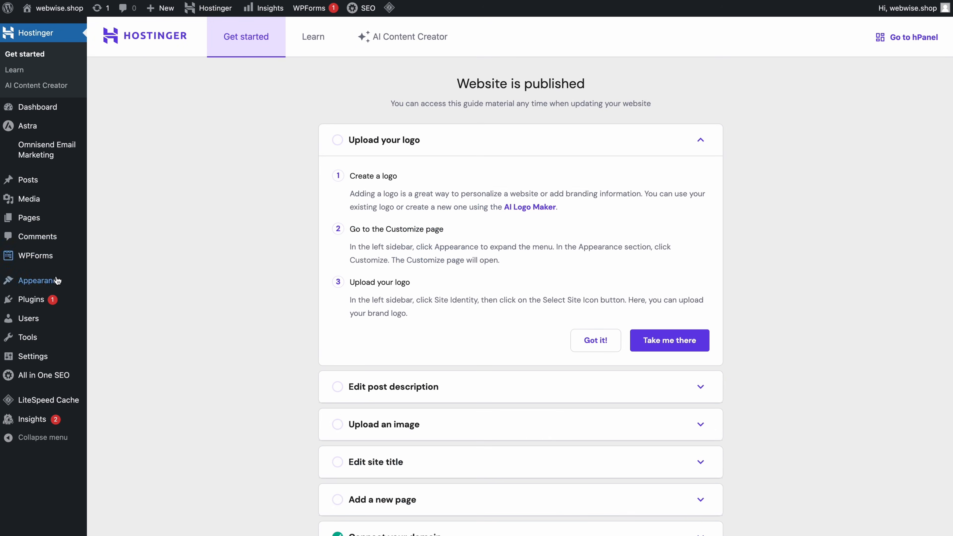
- Open the site customiser, view the Global settings and return to the main customiser options
{"action": "mouse_move", "coordinate": [52, 284]}
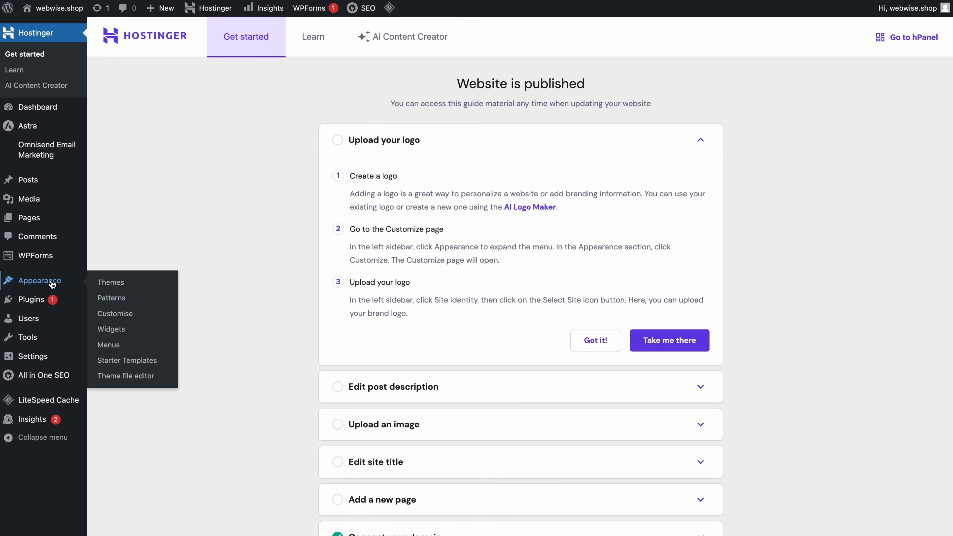
{"action": "left_click", "coordinate": [105, 314]}
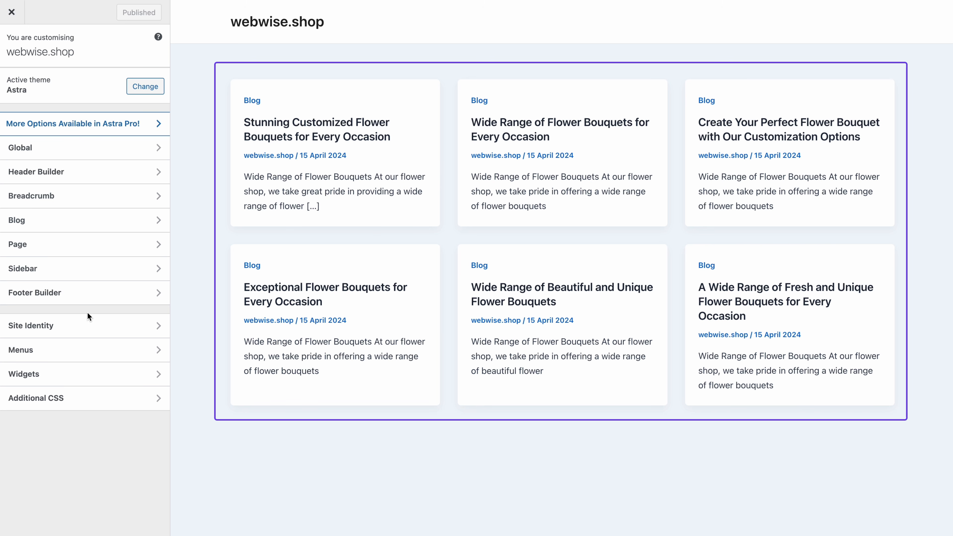
{"action": "left_click", "coordinate": [124, 157]}
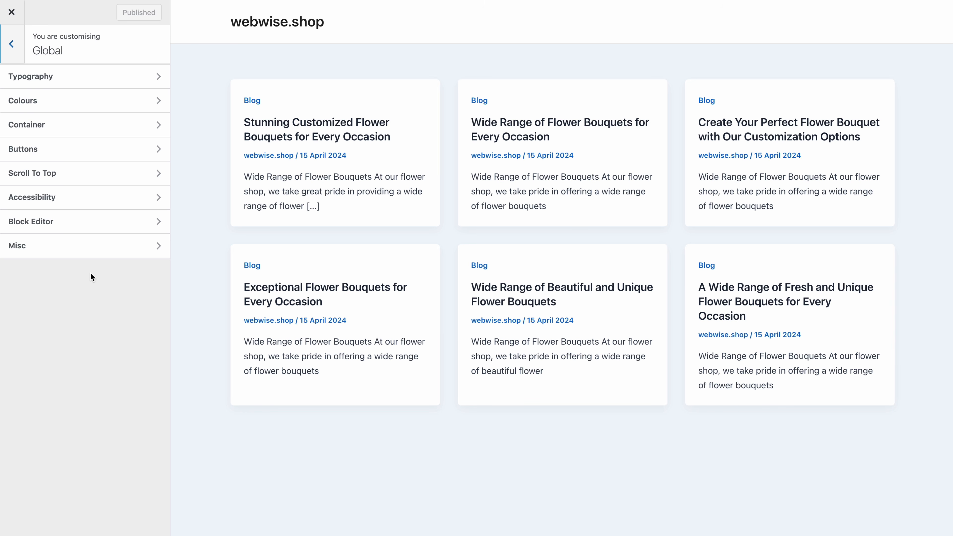
{"action": "left_click", "coordinate": [11, 46]}
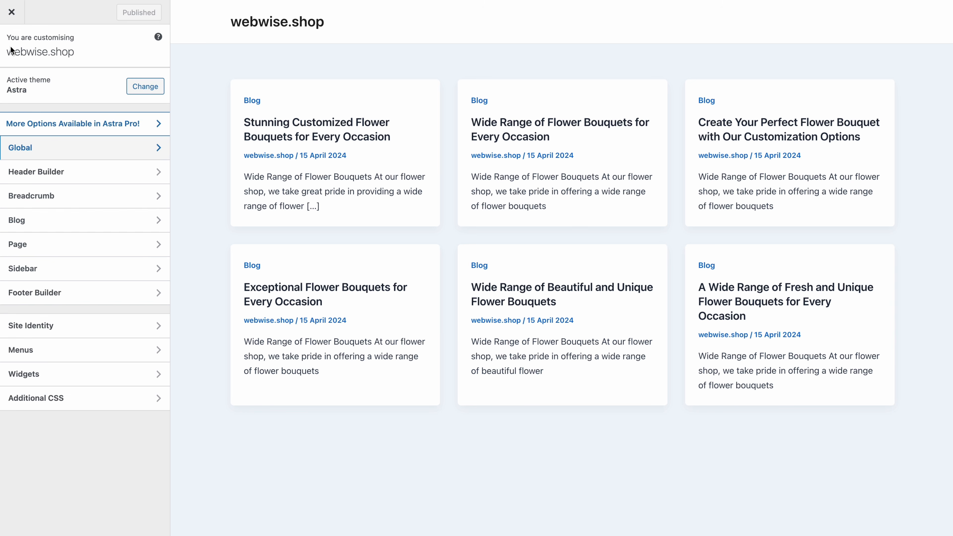
- Open the Header Builder and bring up the elements available for the empty uppermost header row
{"action": "left_click", "coordinate": [62, 172]}
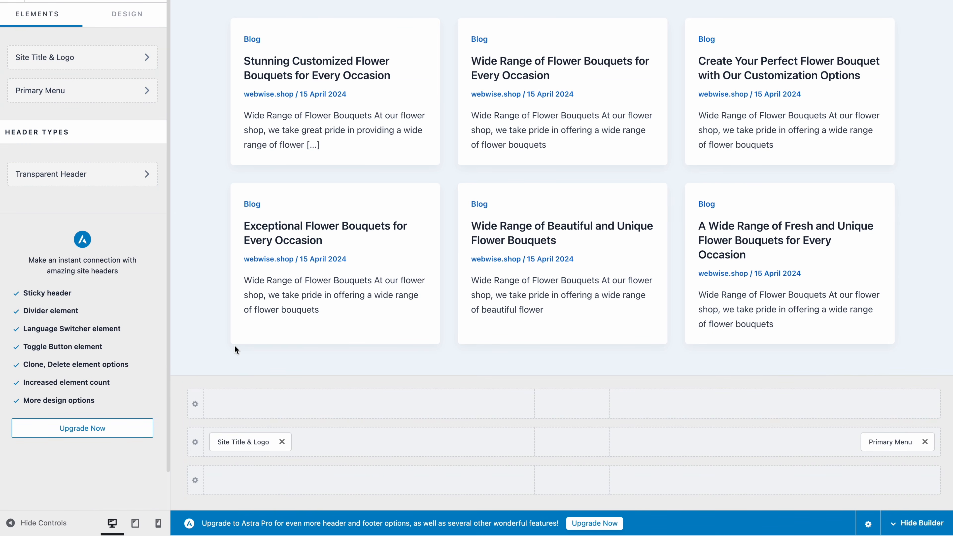
{"action": "left_click", "coordinate": [370, 404]}
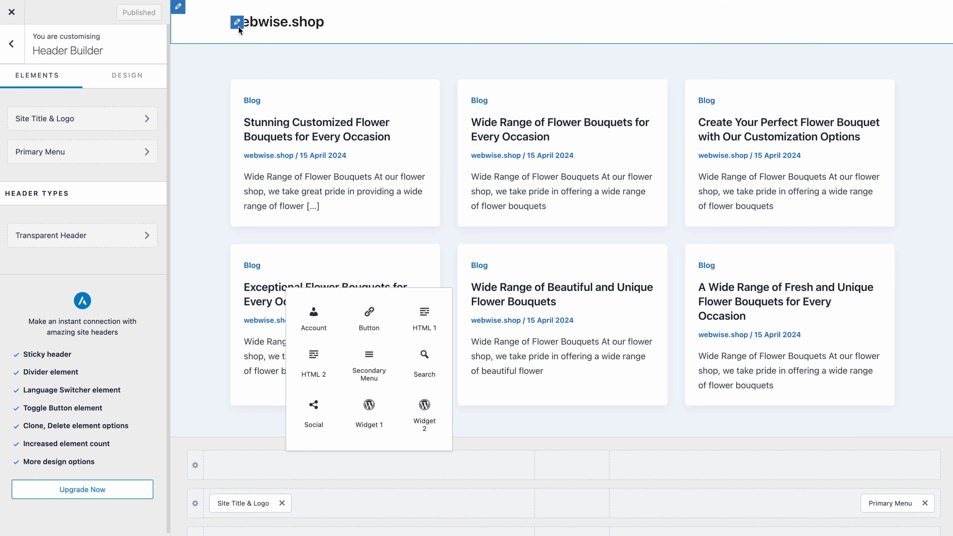
- Open the site title for editing from the header preview and shorten it to "webwise"
{"action": "left_click", "coordinate": [237, 24]}
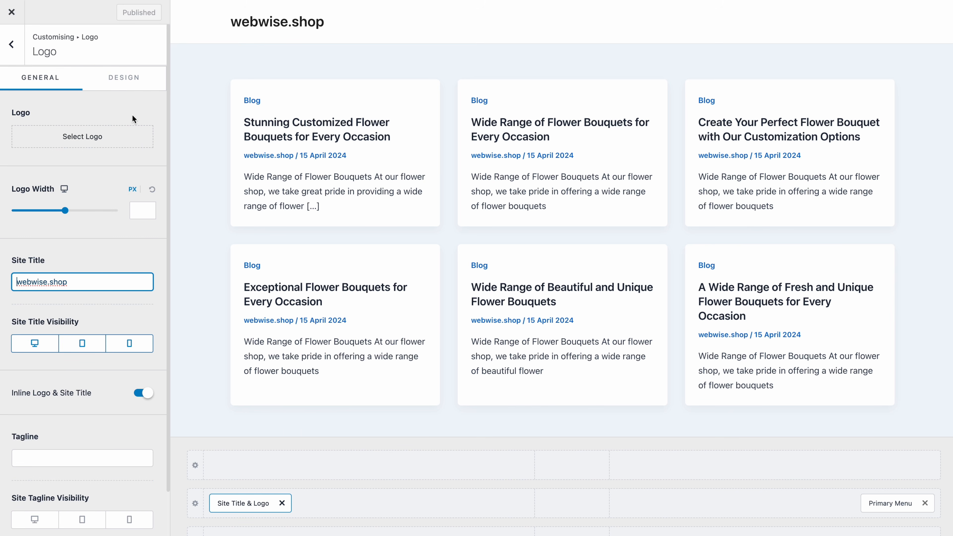
{"action": "key", "text": "BackSpace"}
{"action": "key", "text": "BackSpace"}
{"action": "key", "text": "BackSpace"}
{"action": "key", "text": "BackSpace"}
{"action": "key", "text": "BackSpace"}
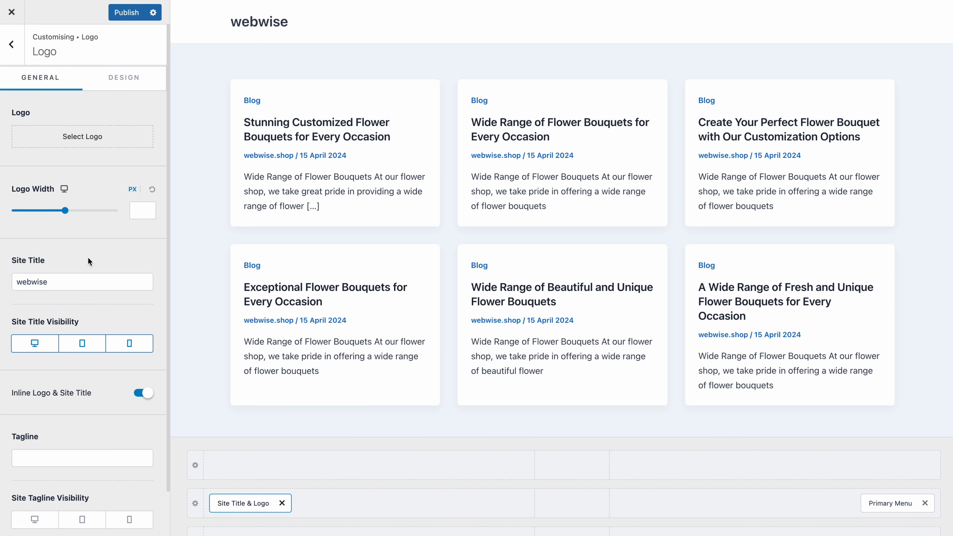
- Set the site logo to a purple bouquet picture found by searching the free images for "bouquet", and publish the customisation
{"action": "left_click", "coordinate": [90, 137]}
{"action": "left_click", "coordinate": [113, 52]}
{"action": "left_click", "coordinate": [159, 53]}
{"action": "type", "text": "bouquet"}
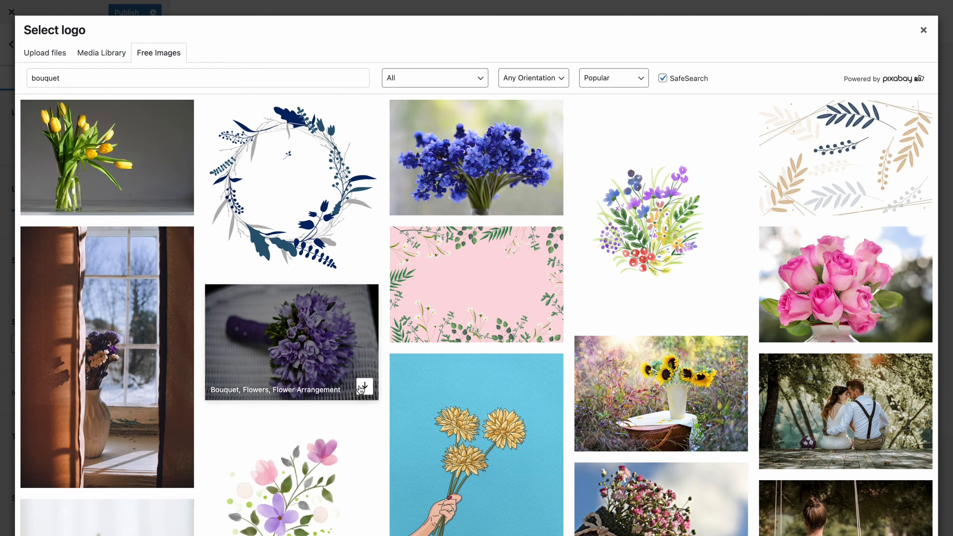
{"action": "left_click", "coordinate": [363, 389]}
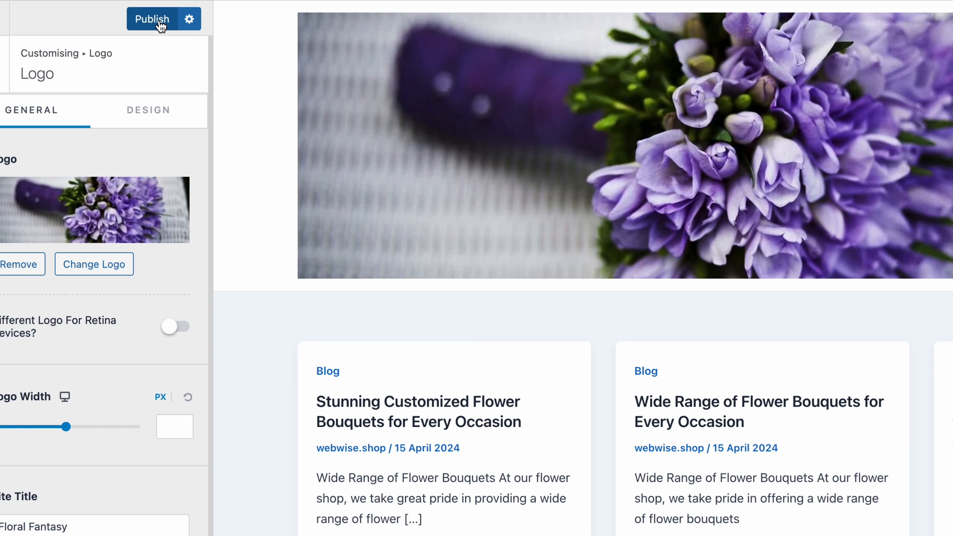
{"action": "left_click", "coordinate": [159, 23]}
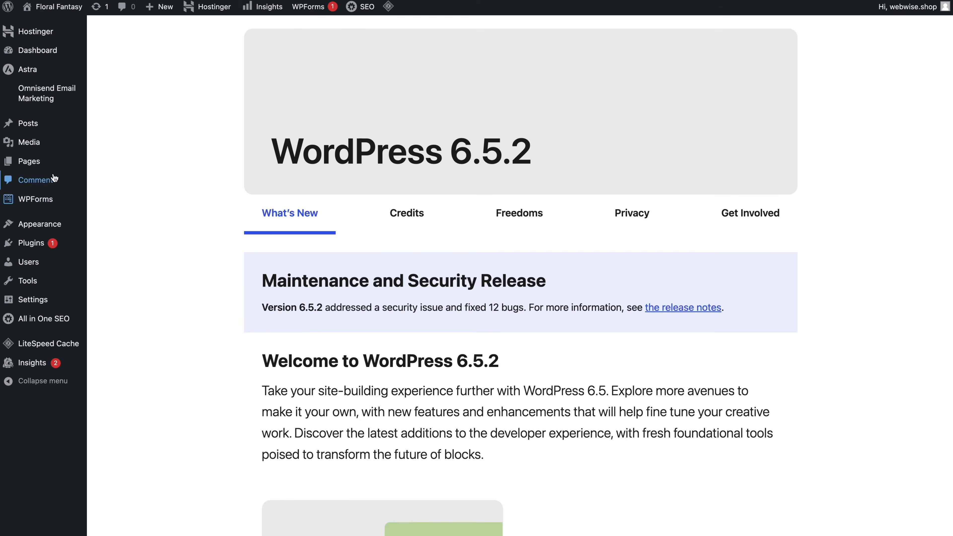
- Open the list of pages and start adding a new page
{"action": "left_click", "coordinate": [47, 164]}
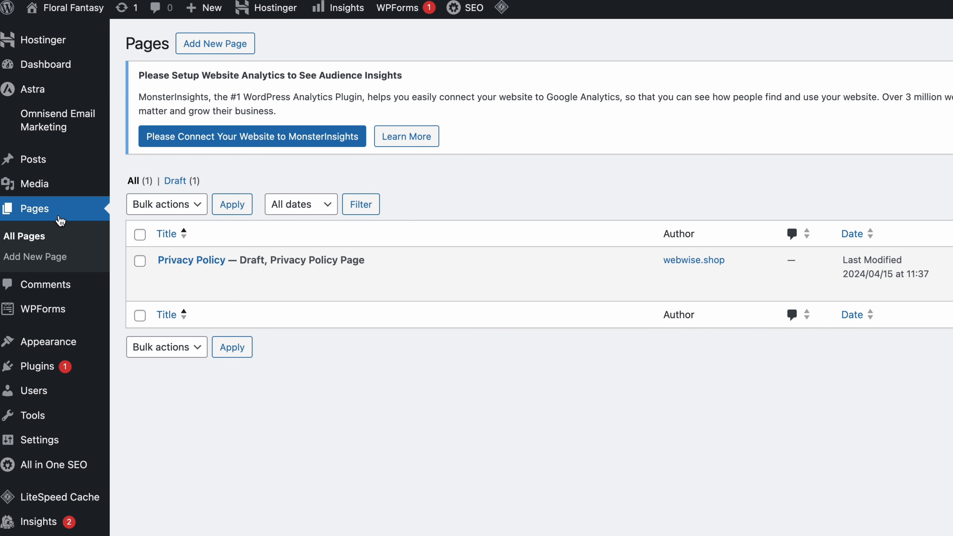
{"action": "left_click", "coordinate": [203, 46]}
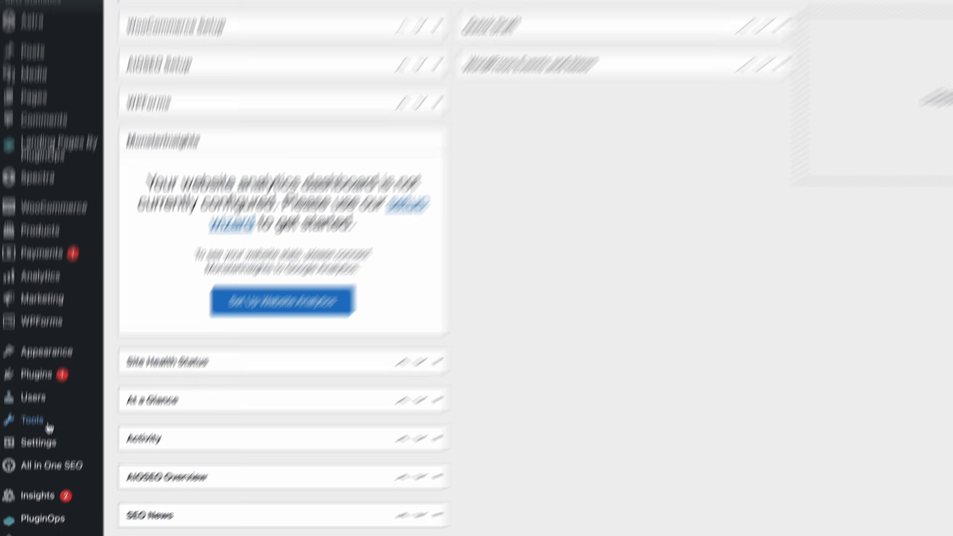
- In the Reading settings, make the homepage display a static page, using Home as the homepage
{"action": "mouse_move", "coordinate": [33, 478]}
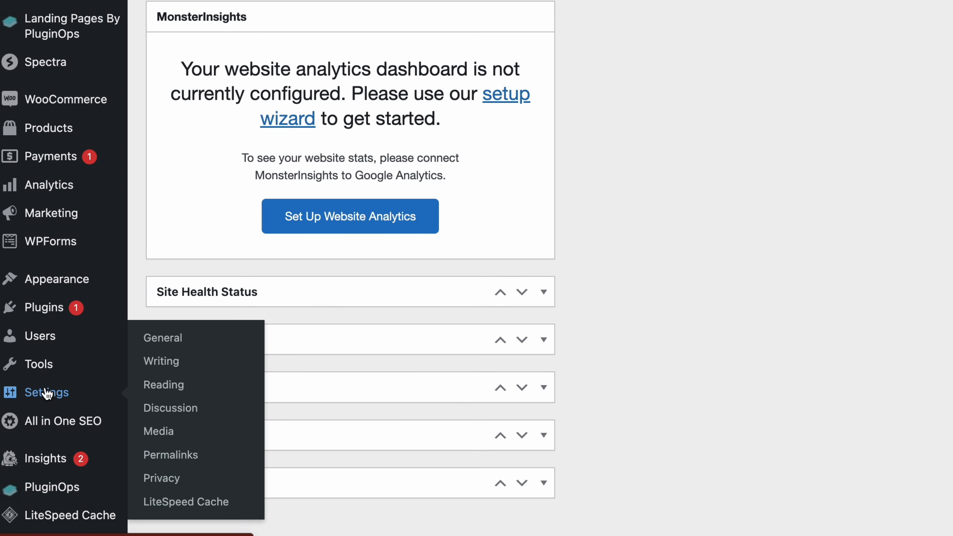
{"action": "left_click", "coordinate": [148, 389]}
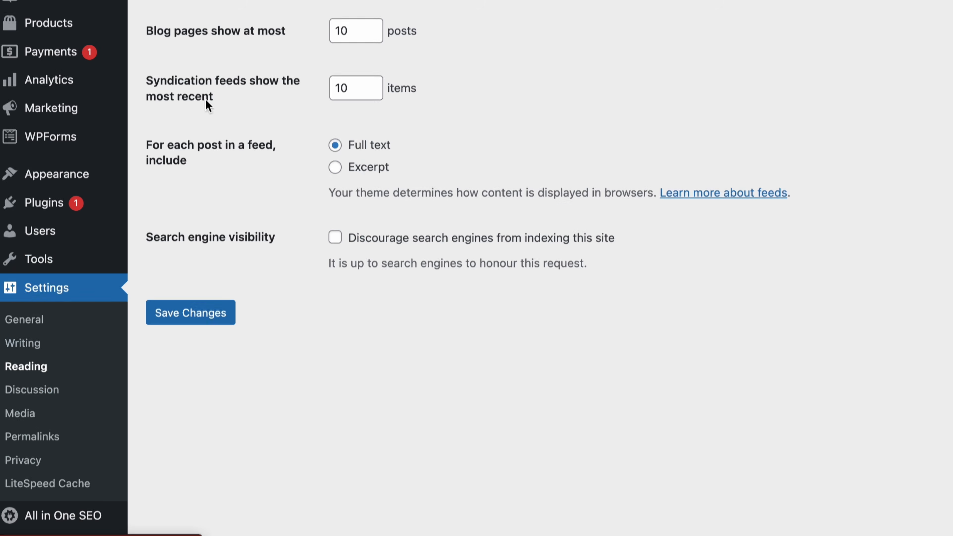
{"action": "left_click", "coordinate": [335, 227]}
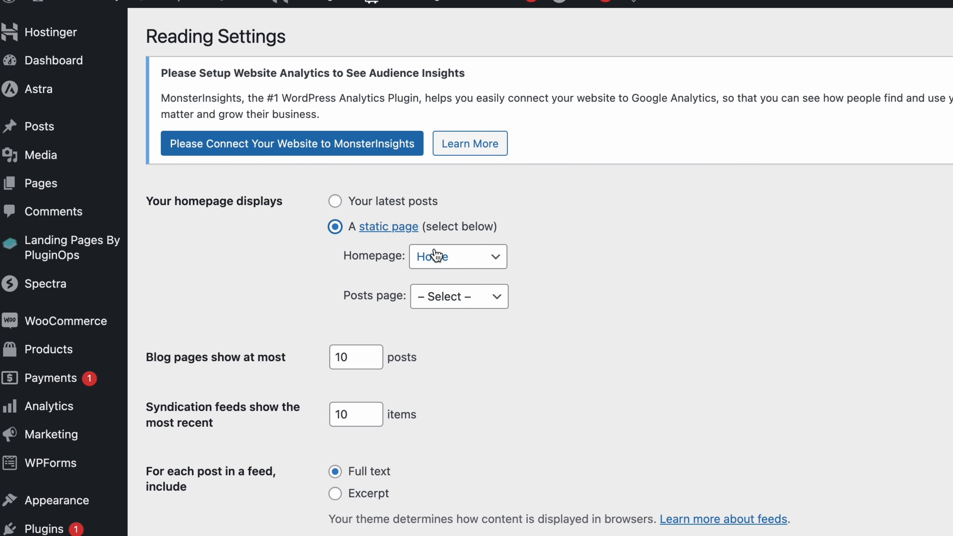
{"action": "left_click", "coordinate": [442, 258]}
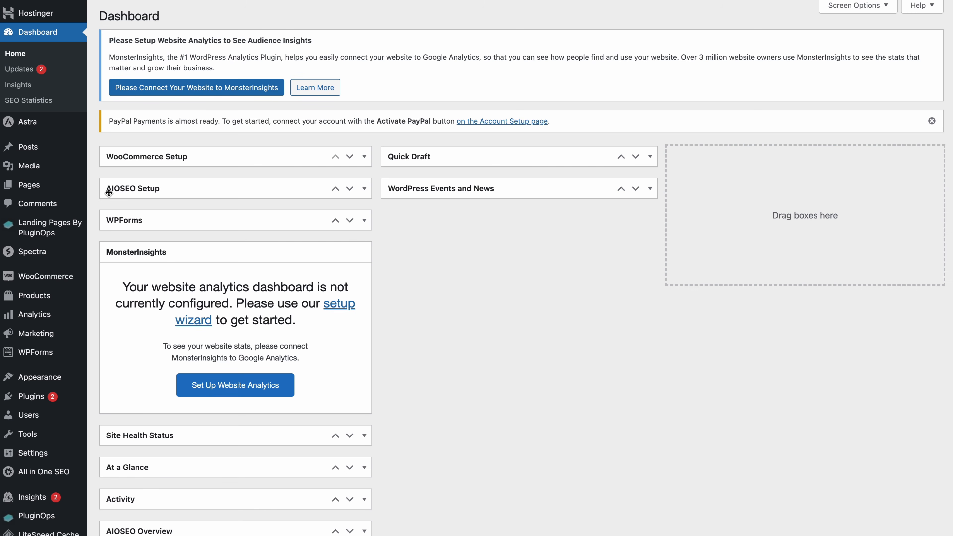
- Add a new page and title it "Pages title here"
{"action": "mouse_move", "coordinate": [59, 188]}
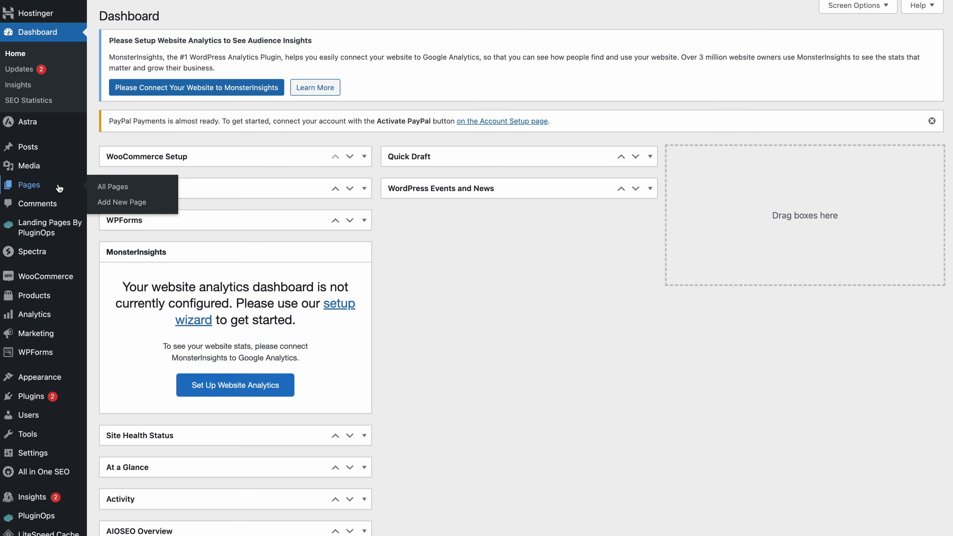
{"action": "left_click", "coordinate": [104, 203]}
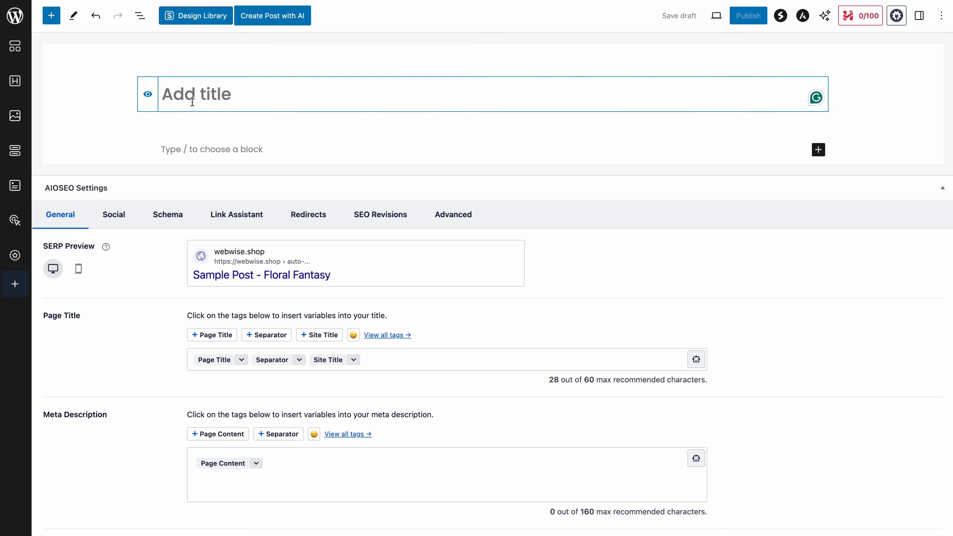
{"action": "type", "text": "Pages title here"}
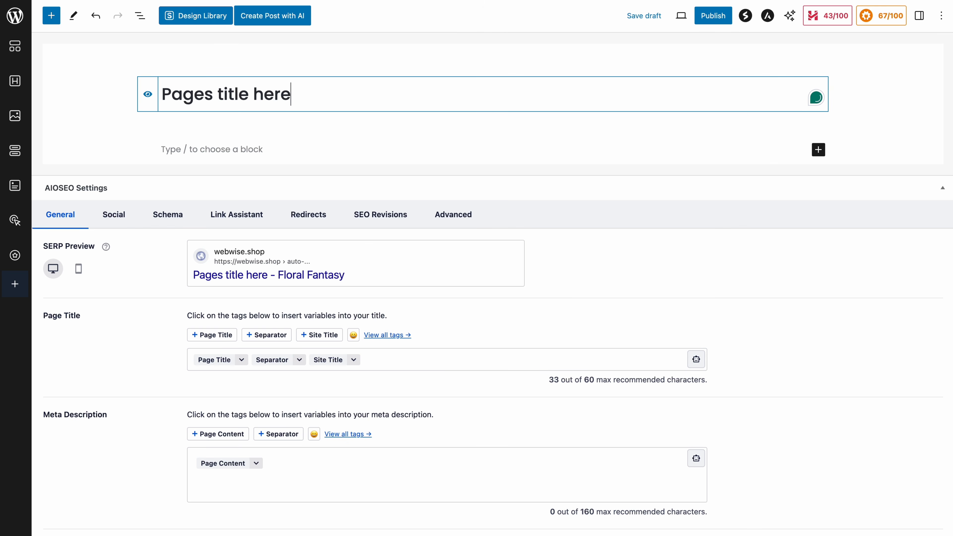
- Generate a short, neutral AI post about selling a variety of unique plants for beautifying a home or office, and review it
{"action": "left_click", "coordinate": [273, 19]}
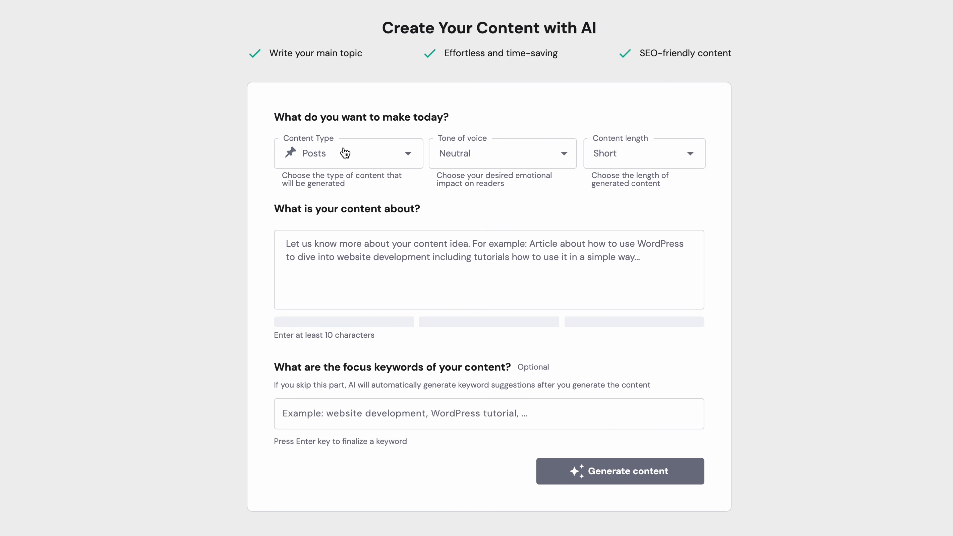
{"action": "left_click", "coordinate": [358, 243]}
{"action": "type", "text": "We sell a variety of plants that are very unique and suitable for beautifying your home or office."}
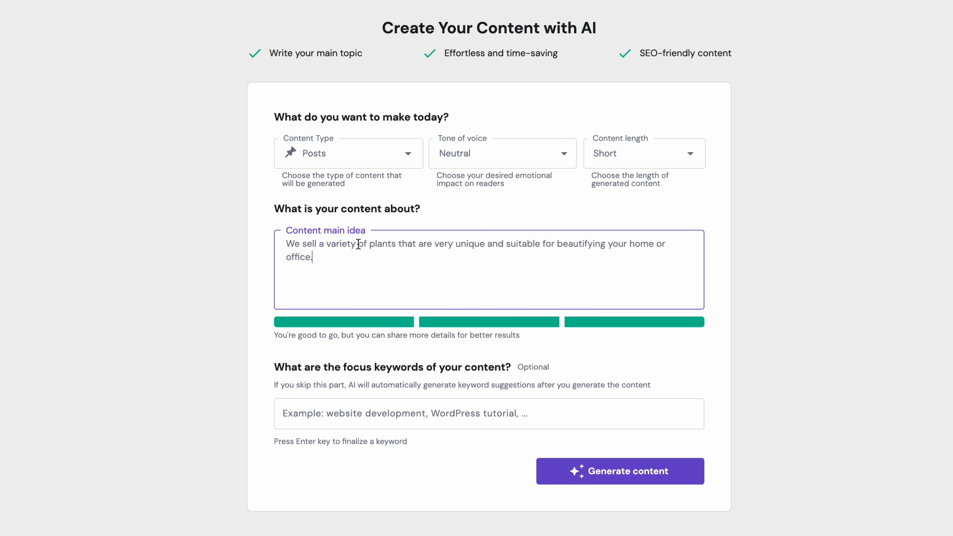
{"action": "left_click", "coordinate": [586, 464]}
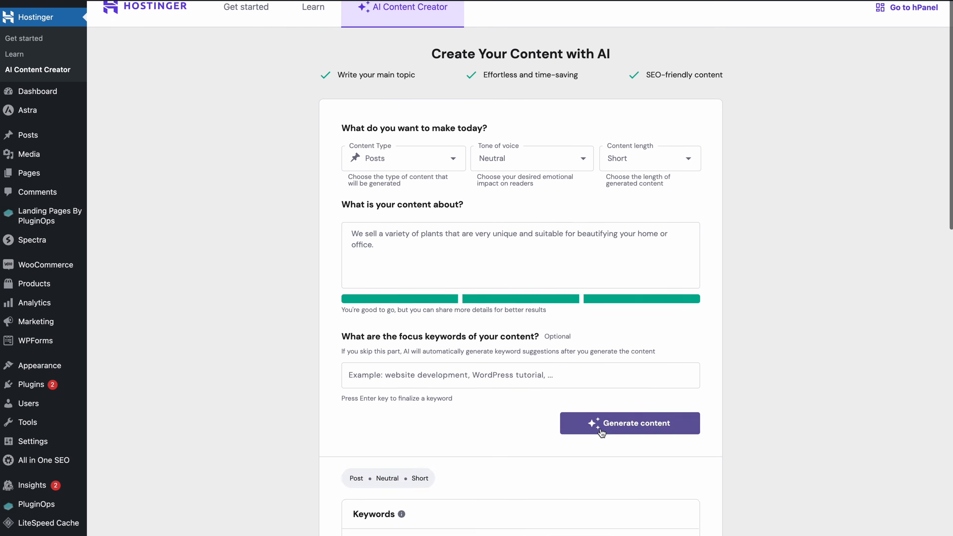
{"action": "scroll", "coordinate": [600, 429], "scroll_direction": "down", "scroll_amount": 15}
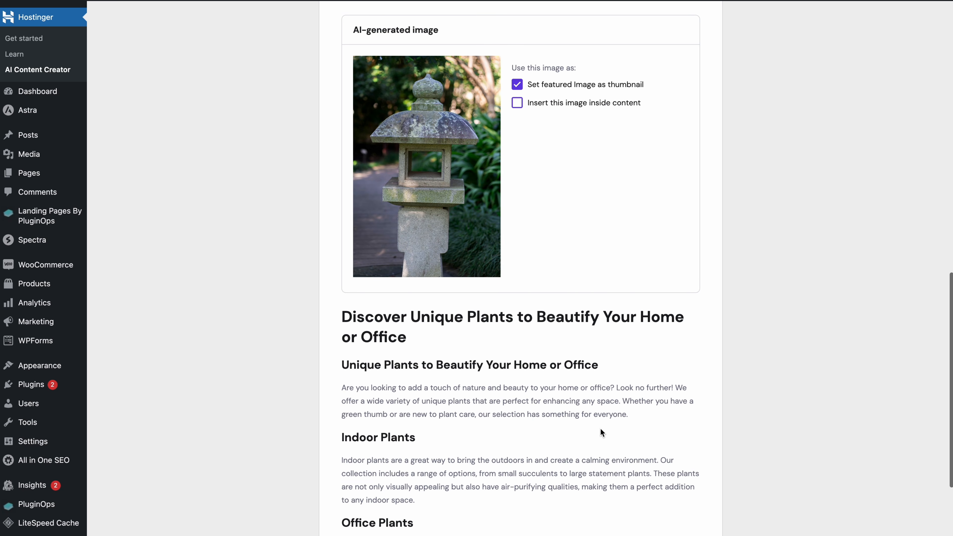
{"action": "scroll", "coordinate": [600, 428], "scroll_direction": "down", "scroll_amount": 3}
{"action": "scroll", "coordinate": [600, 429], "scroll_direction": "down", "scroll_amount": 3}
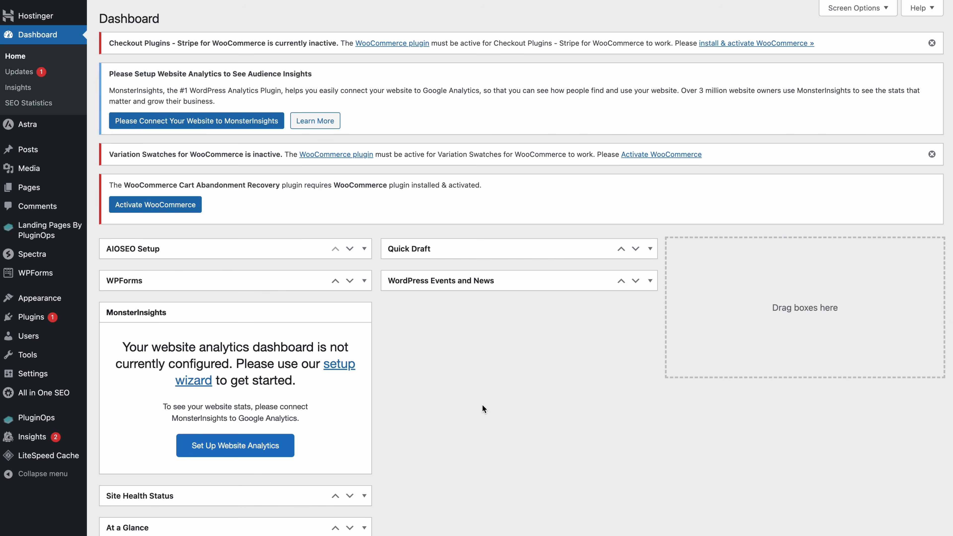
- Search the plugin directory for "woocommerce" and activate the WooCommerce plugin
{"action": "mouse_move", "coordinate": [37, 318]}
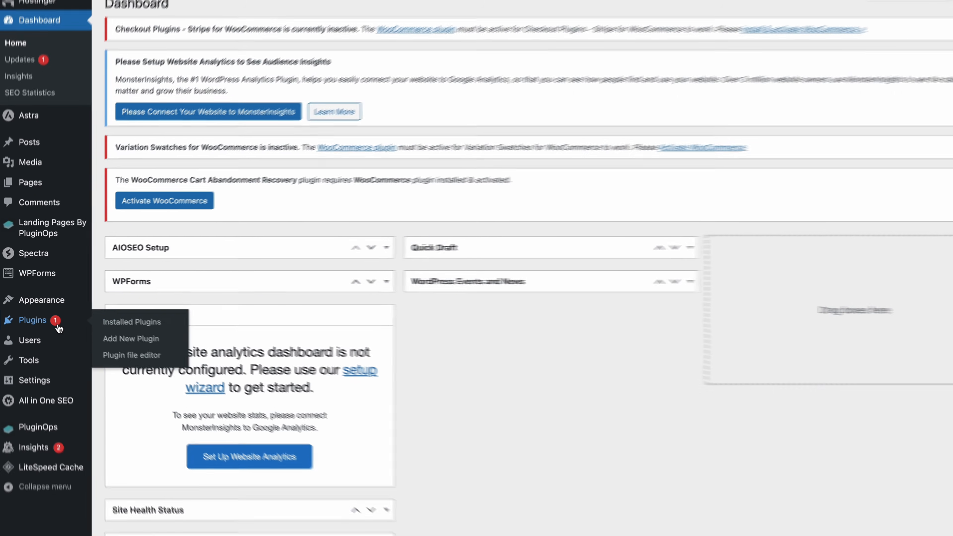
{"action": "left_click", "coordinate": [148, 356]}
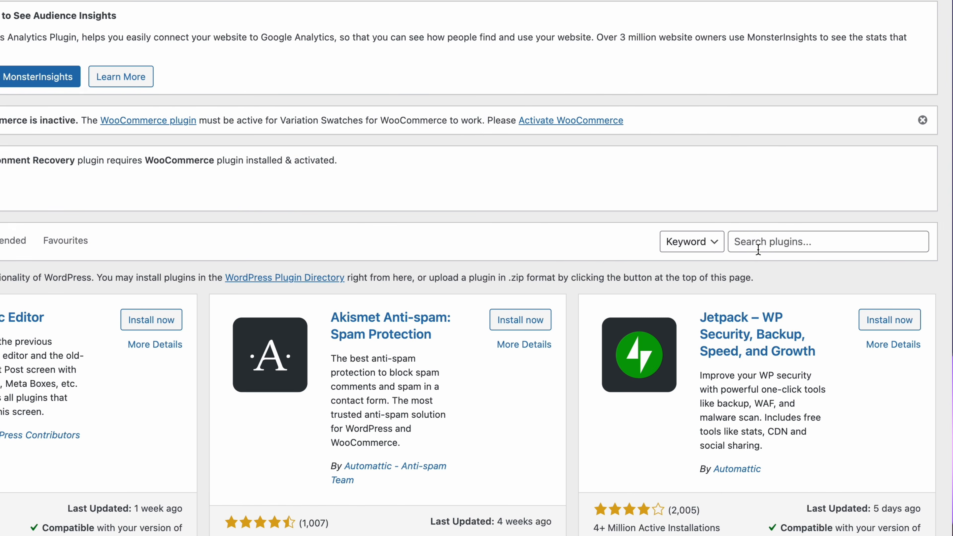
{"action": "left_click", "coordinate": [758, 242]}
{"action": "type", "text": "woocommerce"}
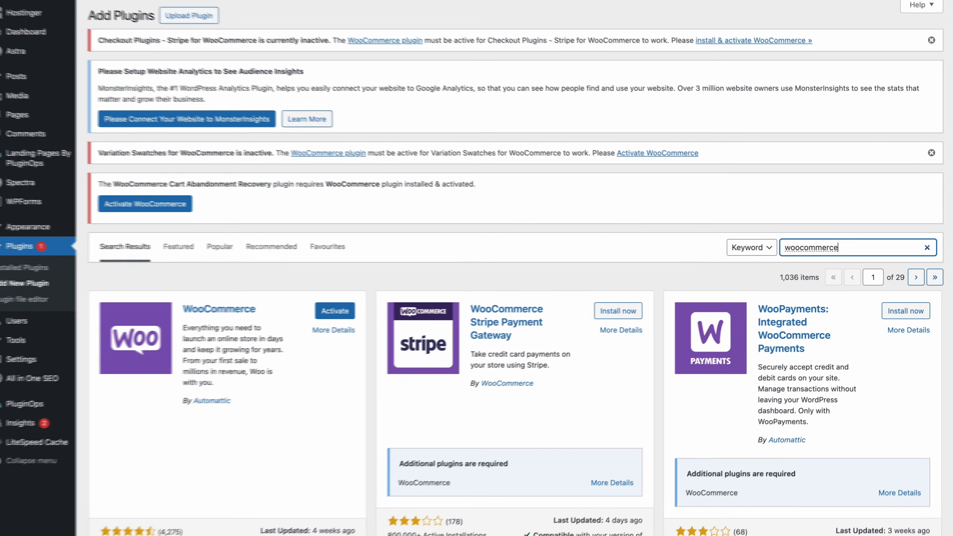
{"action": "left_click", "coordinate": [330, 311]}
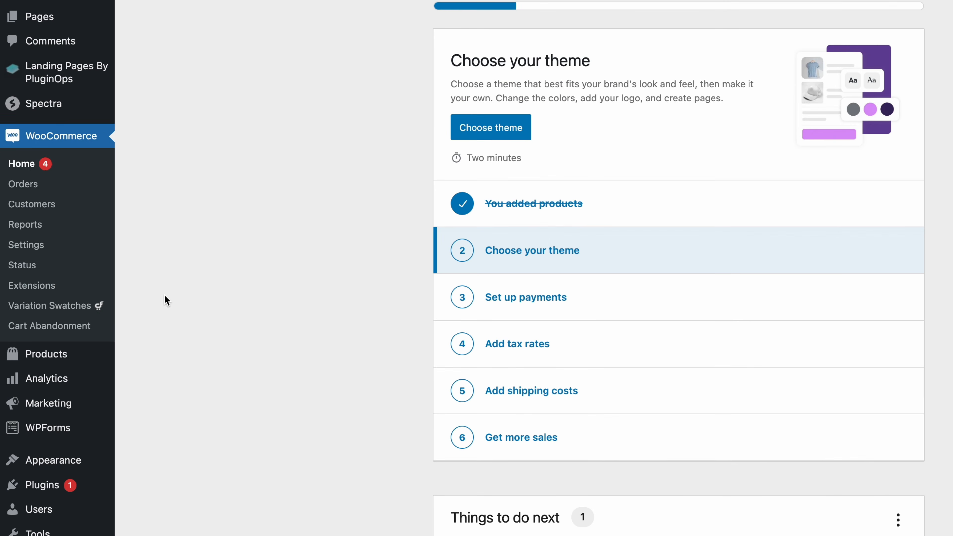
- Add a new store product named "Trendy Cactus Varieties"
{"action": "mouse_move", "coordinate": [75, 372]}
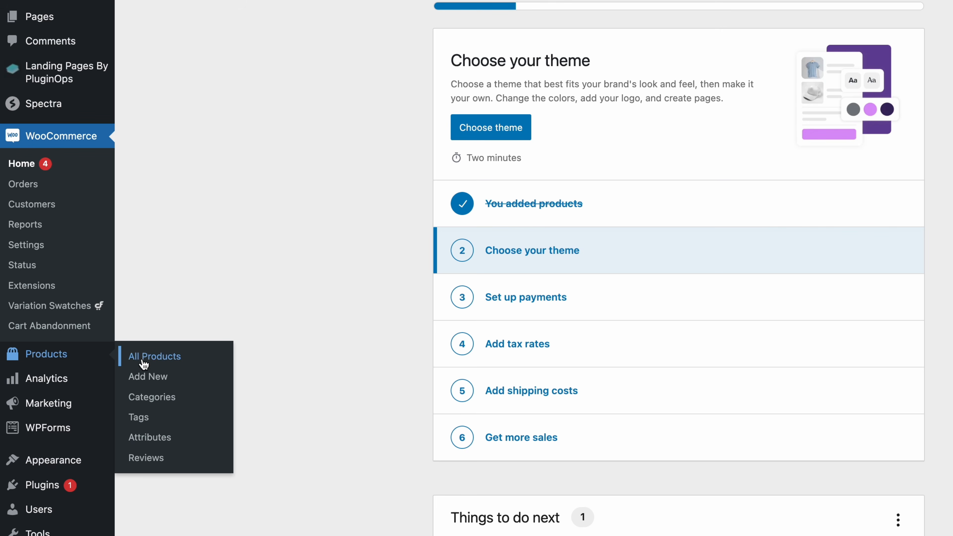
{"action": "left_click", "coordinate": [156, 376]}
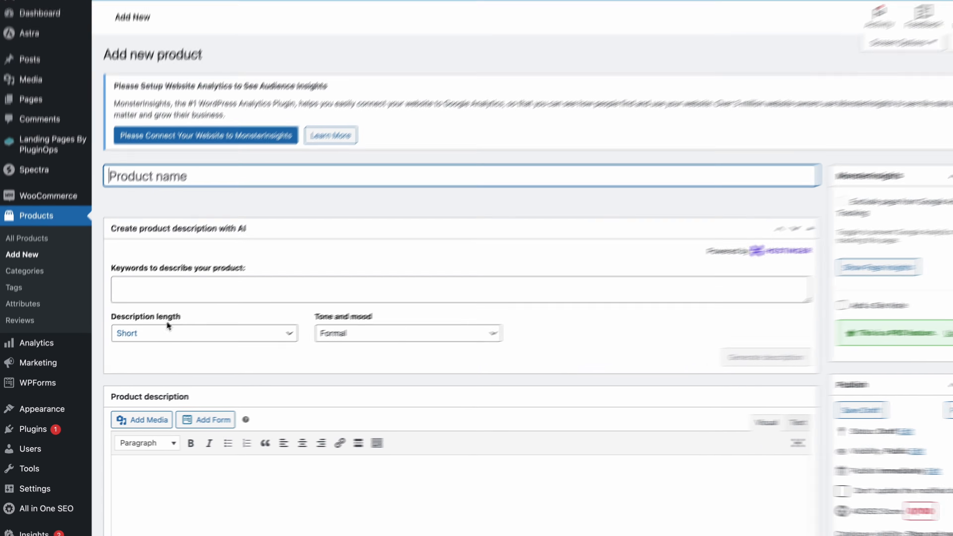
{"action": "type", "text": "Trendy Cac"}
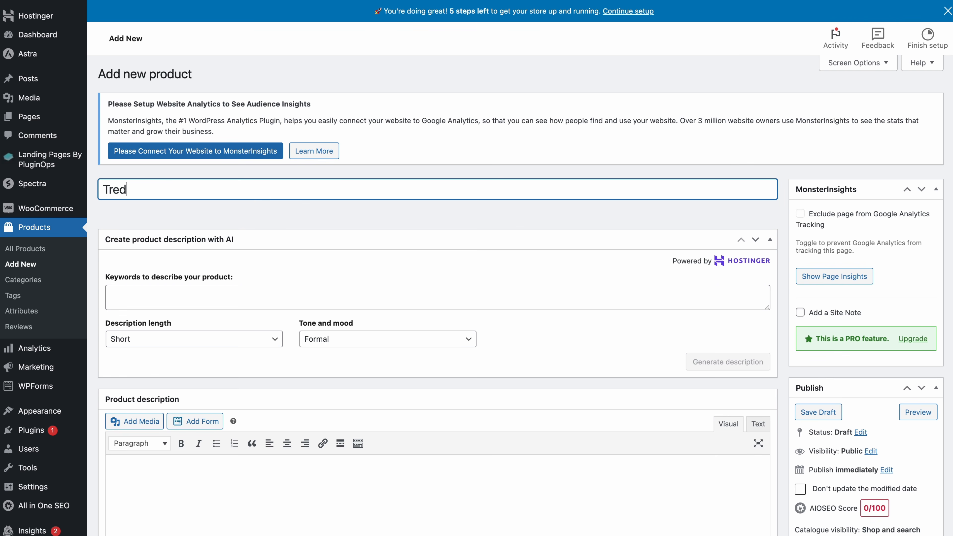
{"action": "type", "text": "tus Variety"}
{"action": "key", "text": "BackSpace"}
{"action": "type", "text": "ies"}
- Enter "Cactus Plants" as the keywords for the AI product description
{"action": "left_click", "coordinate": [252, 293]}
{"action": "type", "text": "C"}
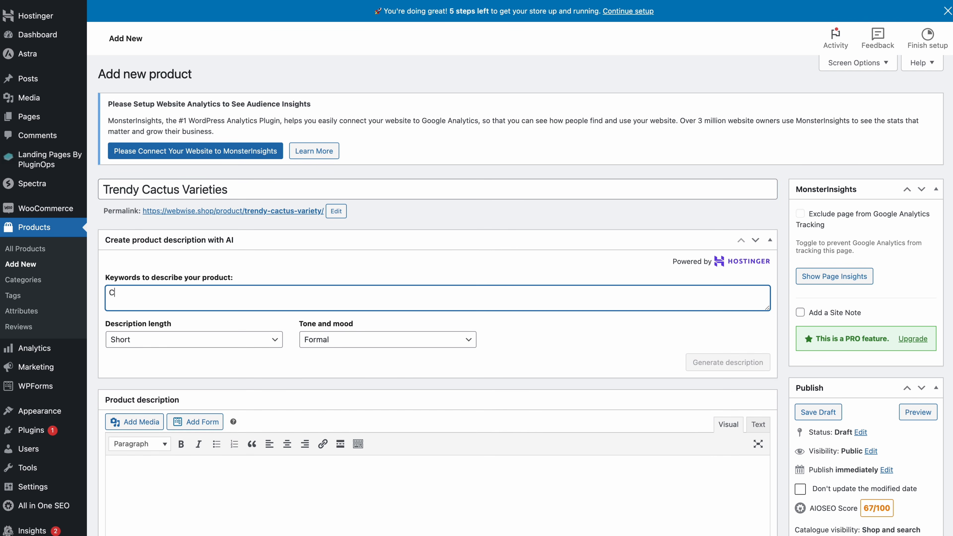
{"action": "type", "text": "actus plants"}
{"action": "key", "text": "BackSpace"}
{"action": "key", "text": "BackSpace"}
{"action": "key", "text": "BackSpace"}
{"action": "key", "text": "BackSpace"}
{"action": "key", "text": "BackSpace"}
{"action": "key", "text": "BackSpace"}
{"action": "type", "text": "Plants"}
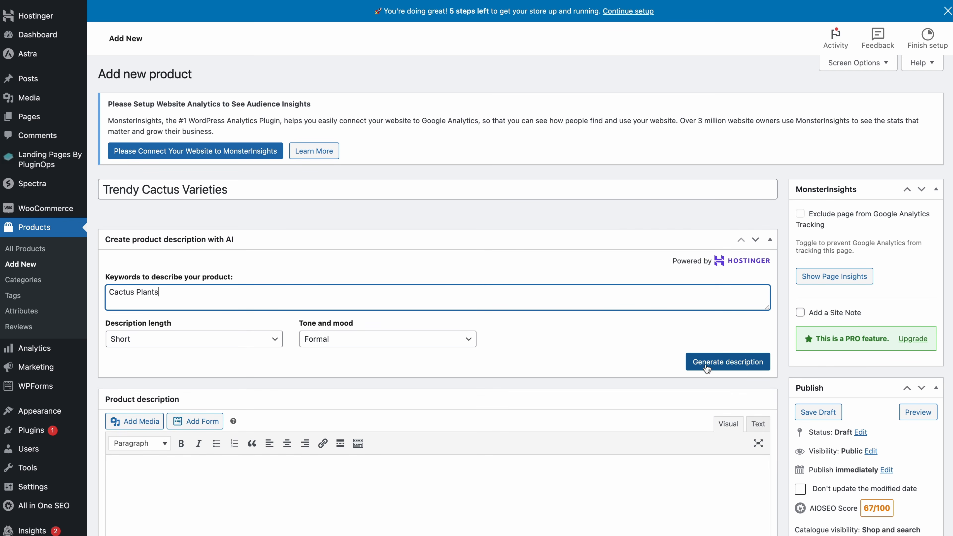
- Insert the cactus2-free-img picture from the media library into the product description, with the alt text "Cactus"
{"action": "scroll", "coordinate": [475, 409], "scroll_direction": "down", "scroll_amount": 4}
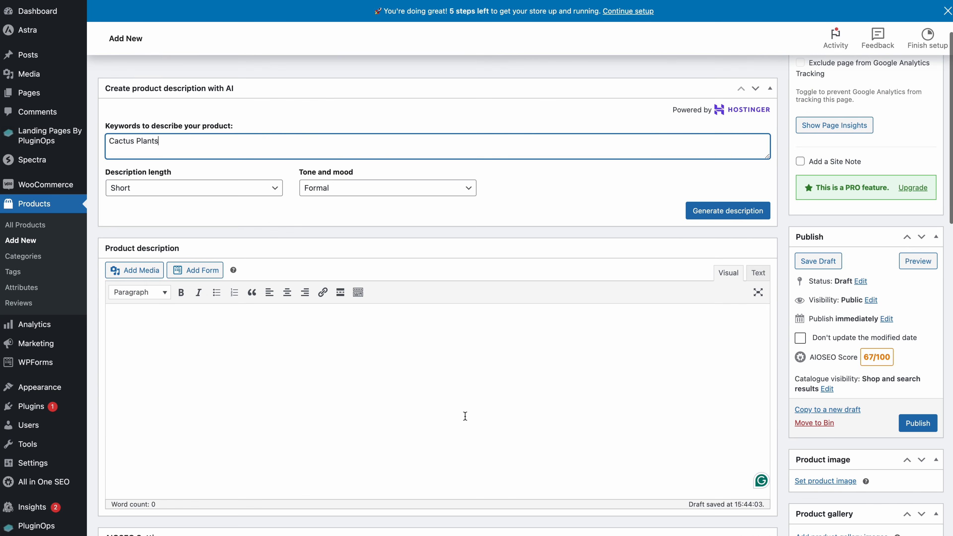
{"action": "left_click", "coordinate": [147, 272]}
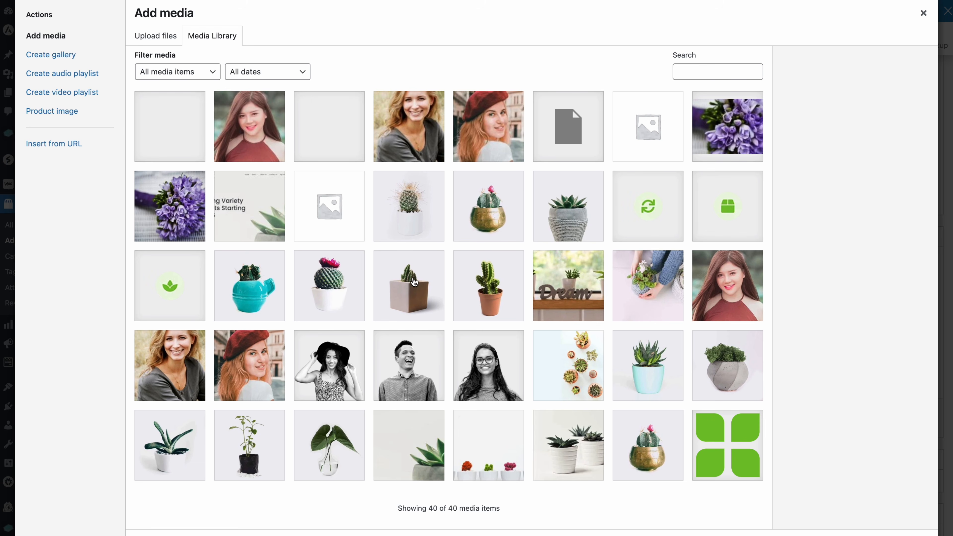
{"action": "left_click", "coordinate": [433, 287]}
{"action": "left_click", "coordinate": [874, 175]}
{"action": "type", "text": "Cactus"}
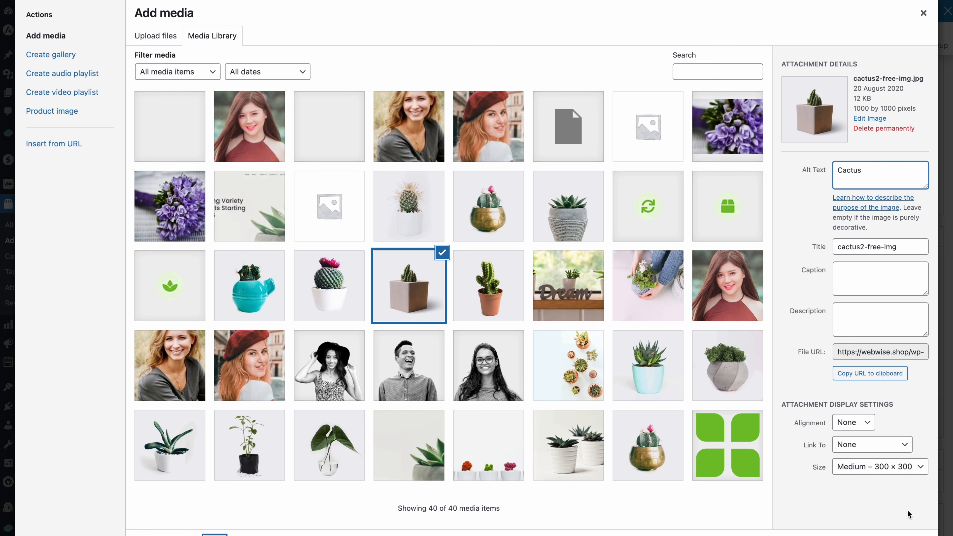
{"action": "left_click", "coordinate": [901, 535]}
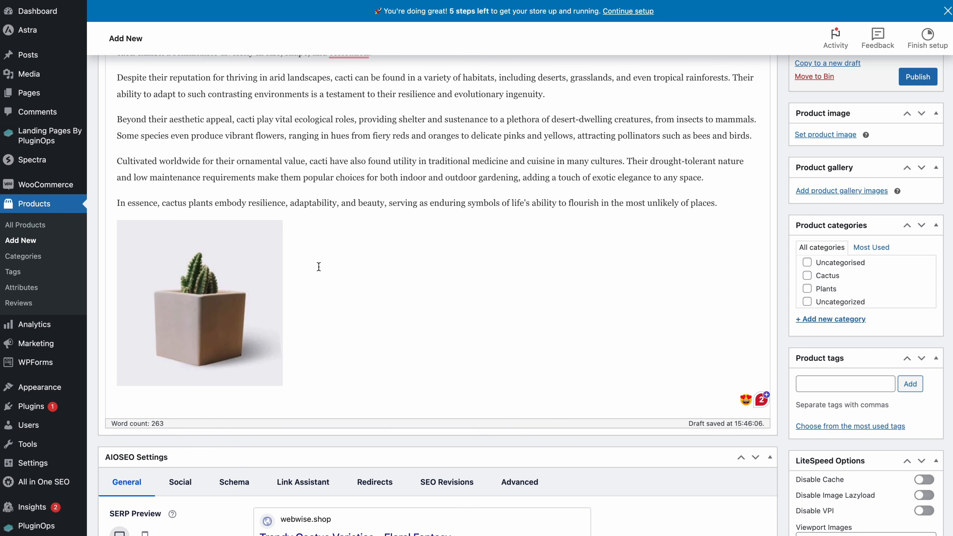
- Add the picture of the cactus in a white pot to the product gallery and look through the remaining product settings
{"action": "left_click", "coordinate": [807, 198]}
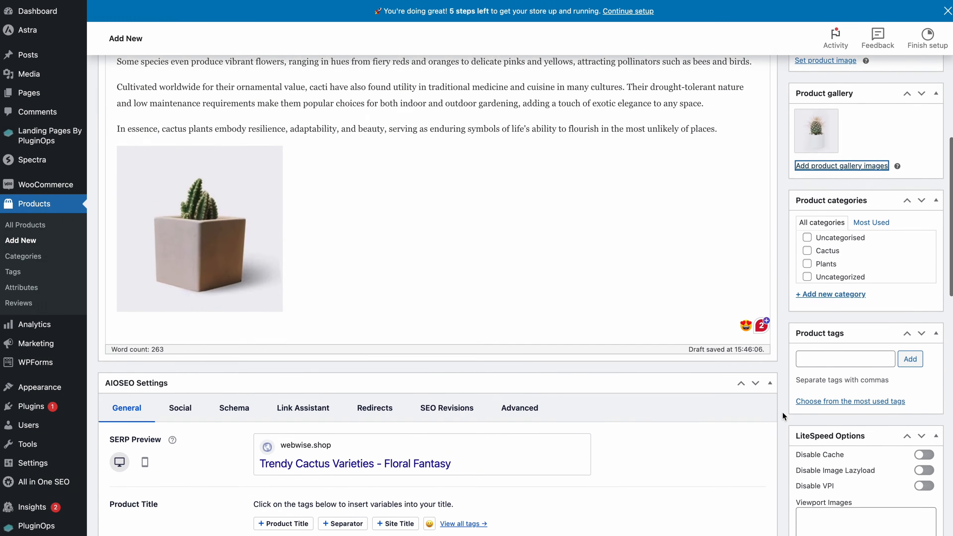
{"action": "scroll", "coordinate": [783, 412], "scroll_direction": "down", "scroll_amount": 15}
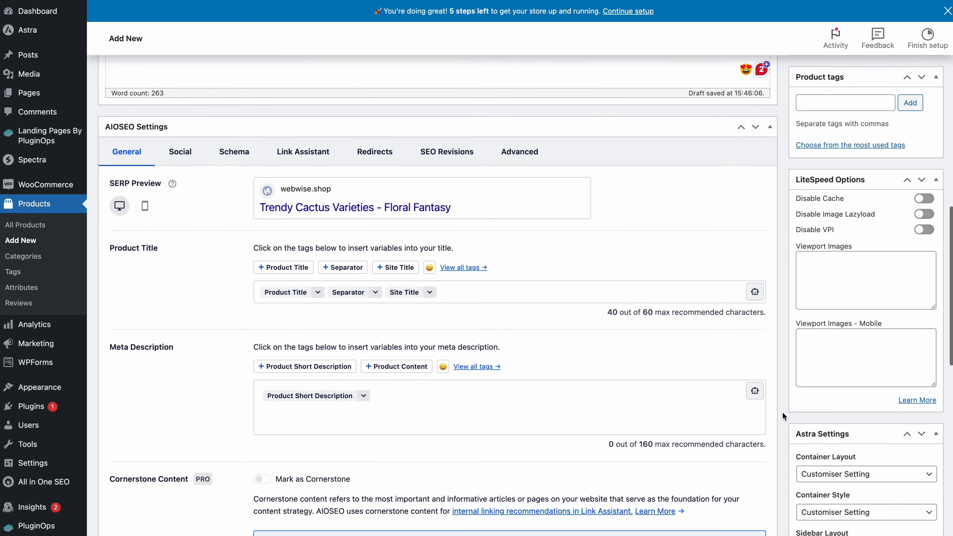
{"action": "scroll", "coordinate": [783, 415], "scroll_direction": "down", "scroll_amount": 15}
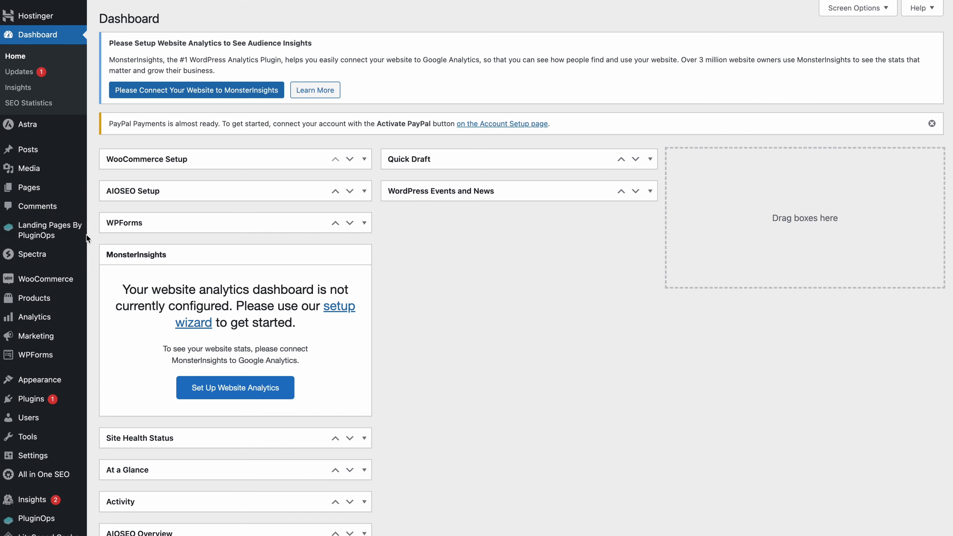
- Open the WooCommerce payment settings and view the list of available payment methods
{"action": "mouse_move", "coordinate": [62, 282]}
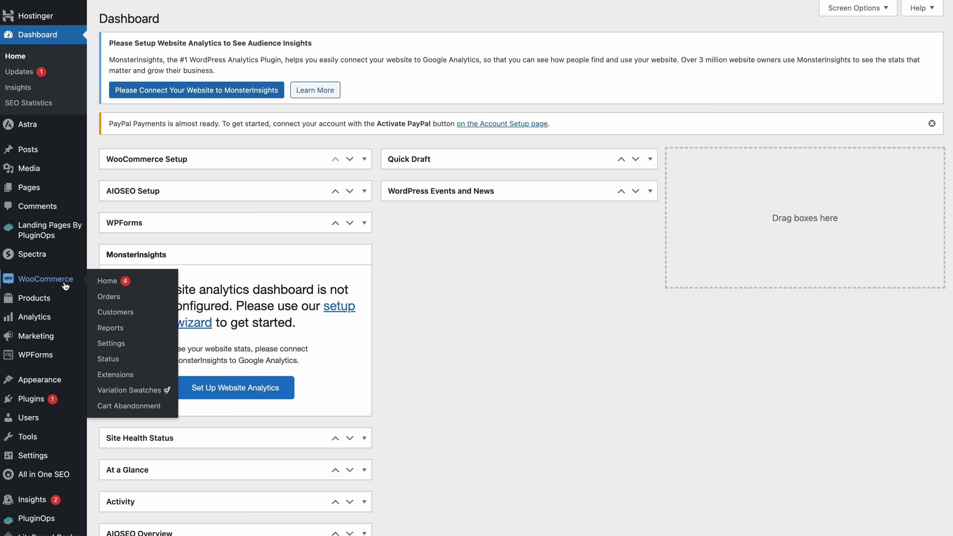
{"action": "left_click", "coordinate": [104, 344]}
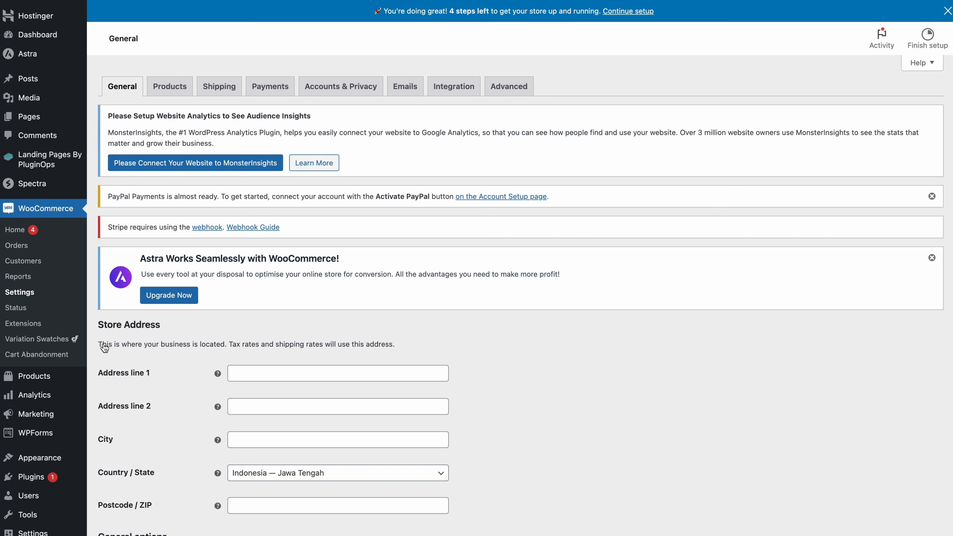
{"action": "left_click", "coordinate": [284, 93]}
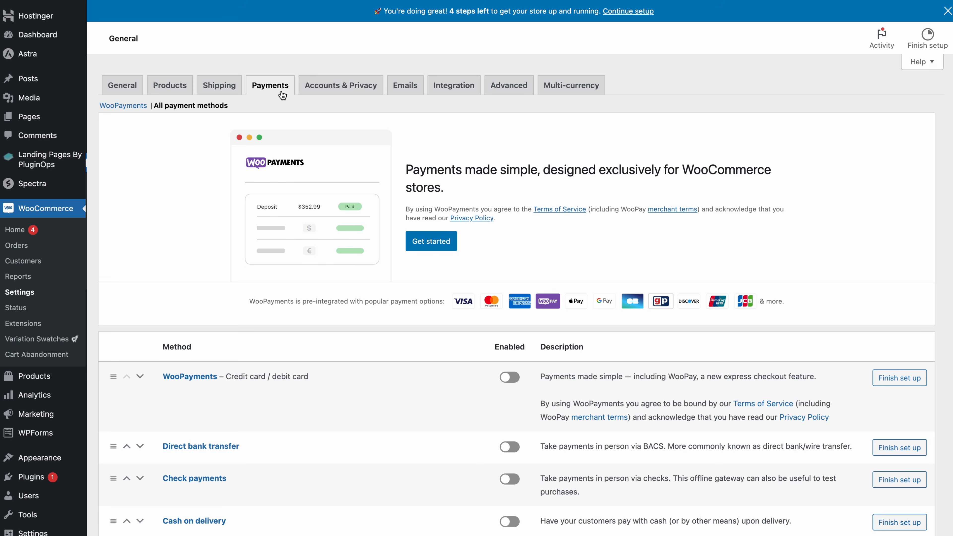
{"action": "scroll", "coordinate": [344, 173], "scroll_direction": "down", "scroll_amount": 1}
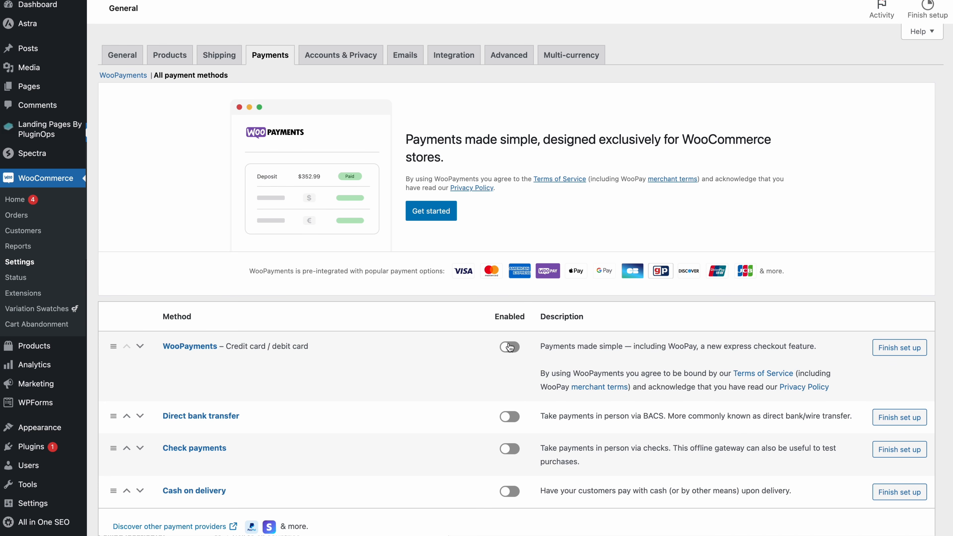